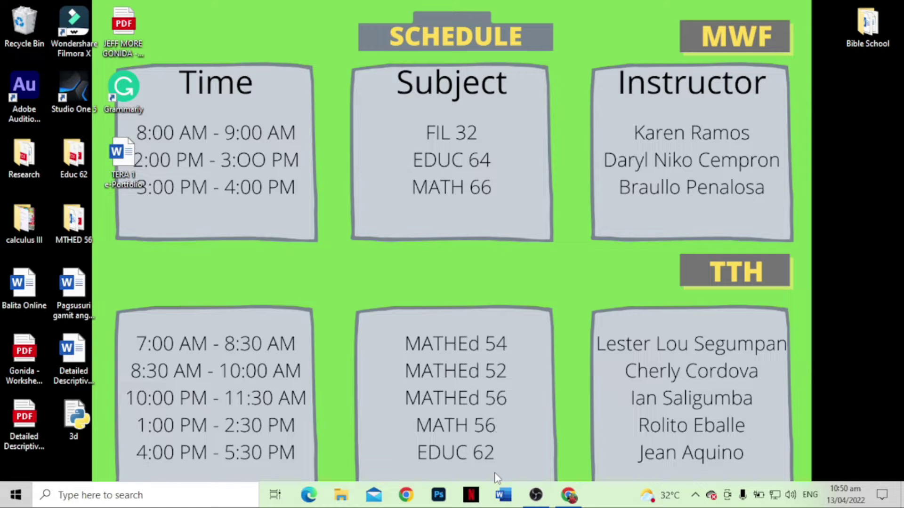
Step: Launch Excel from the taskbar search's Recent list and create a blank workbook, Book1
click(201, 496)
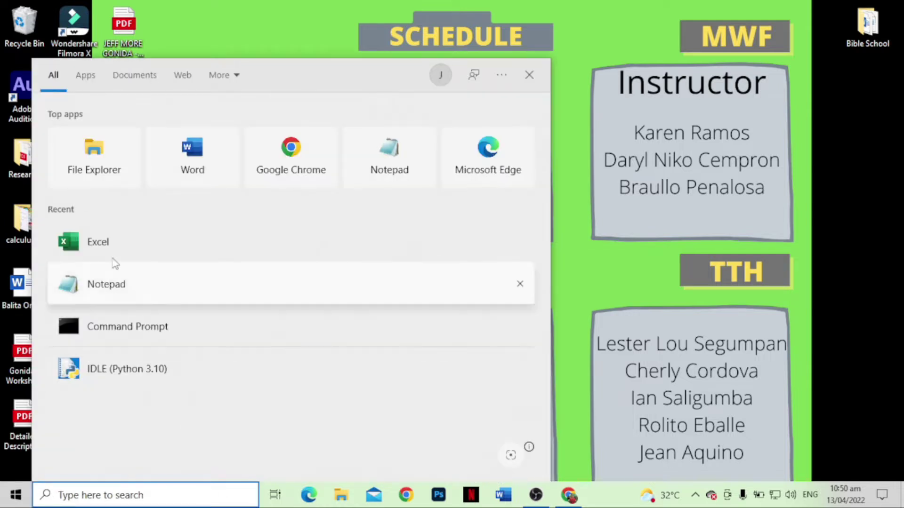
click(118, 248)
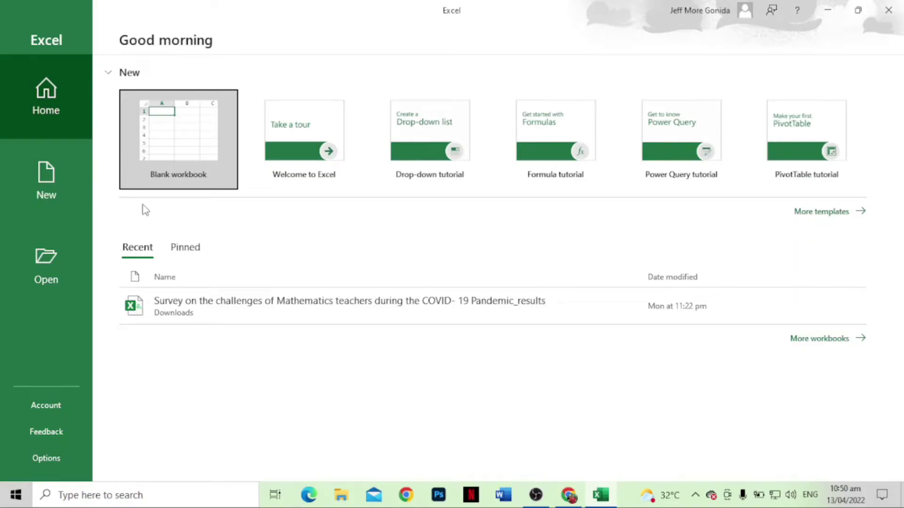
click(180, 160)
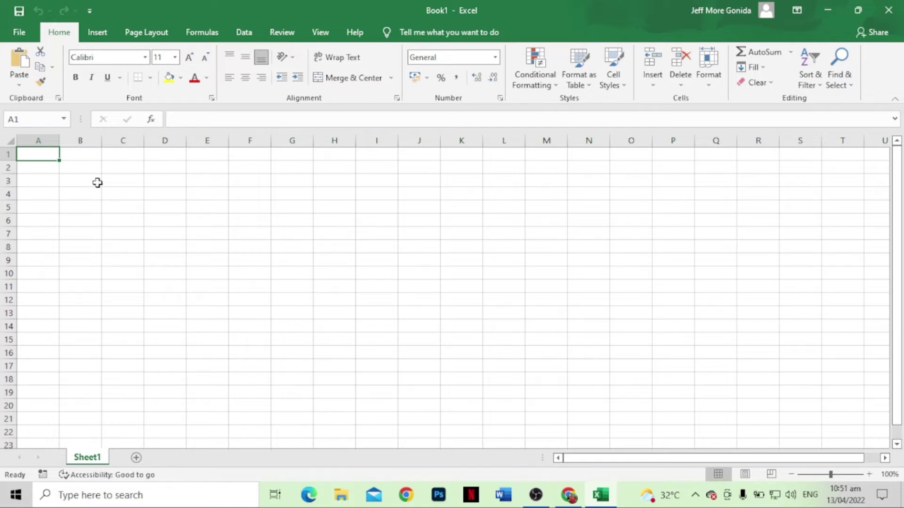
Step: Widen columns A and B by dragging their header borders
drag(58, 137, 100, 143)
double_click(52, 154)
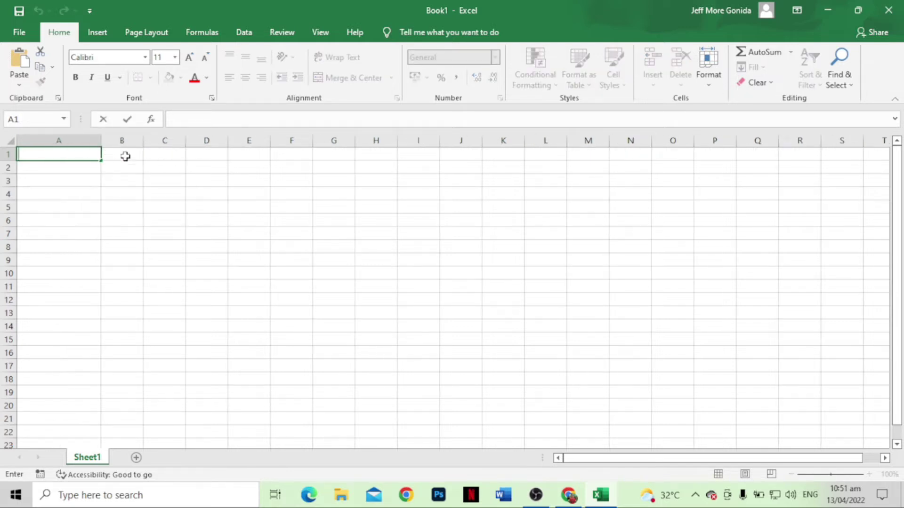
click(142, 143)
drag(143, 145, 177, 144)
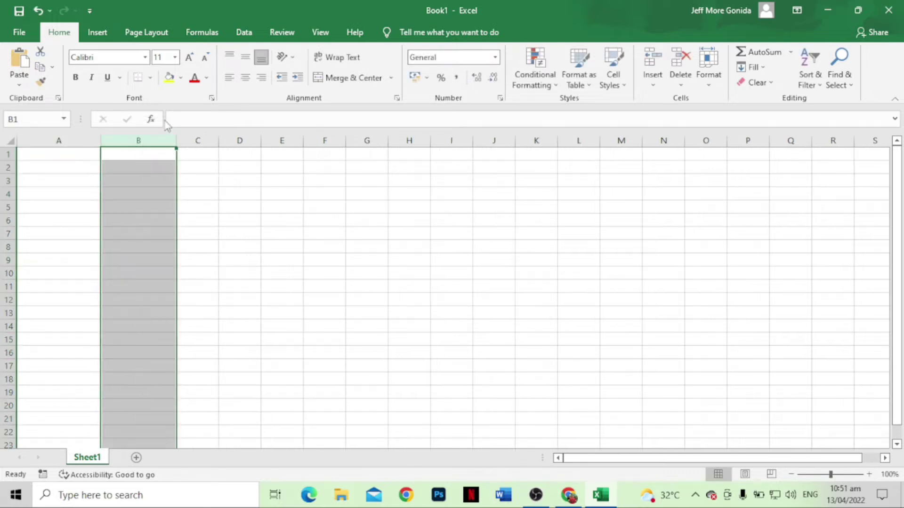
Step: Set the font of column B to Tahoma
click(145, 57)
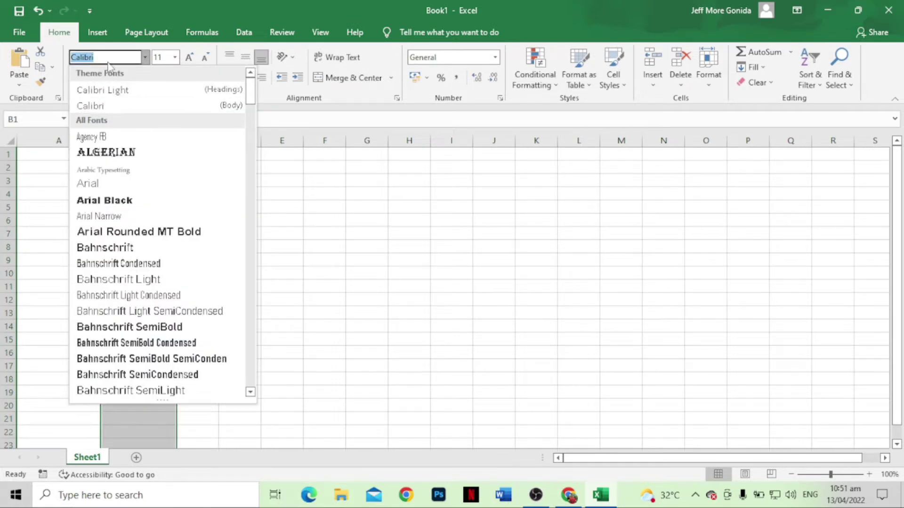
text(Tahoma)
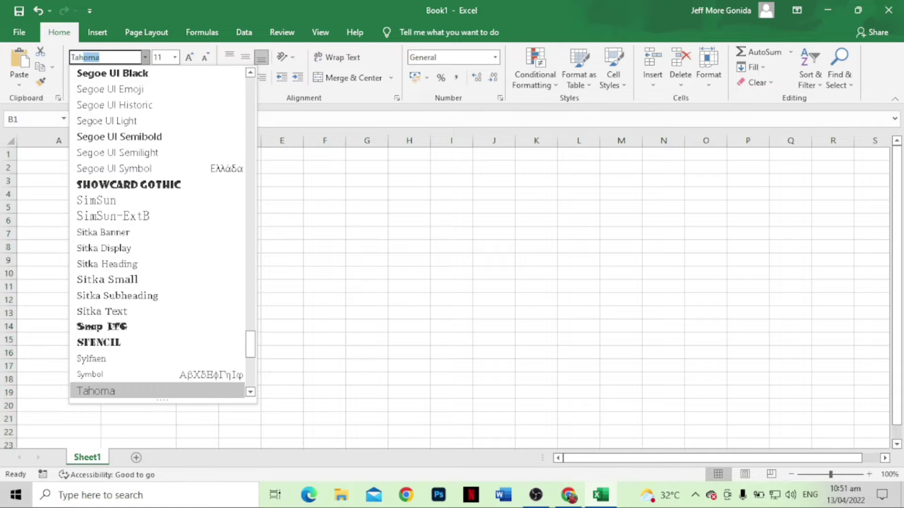
click(105, 391)
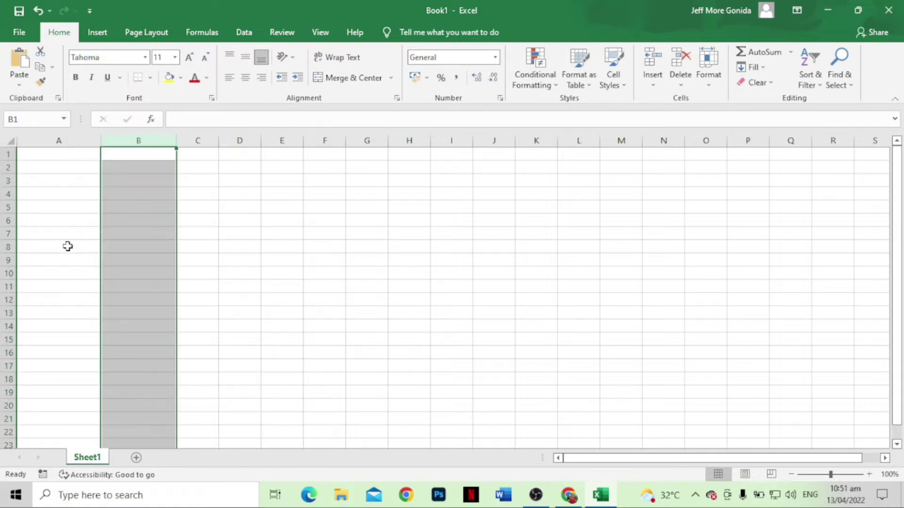
double_click(54, 156)
Step: Type the heading 'Questions' in A1 and 'Answers' in B1
text(Q)
key(Caps_Lock)
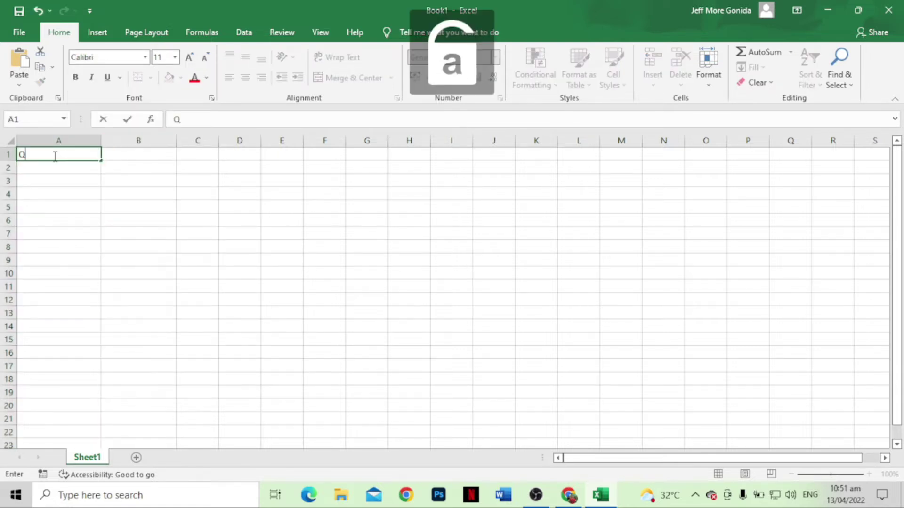
text(uest)
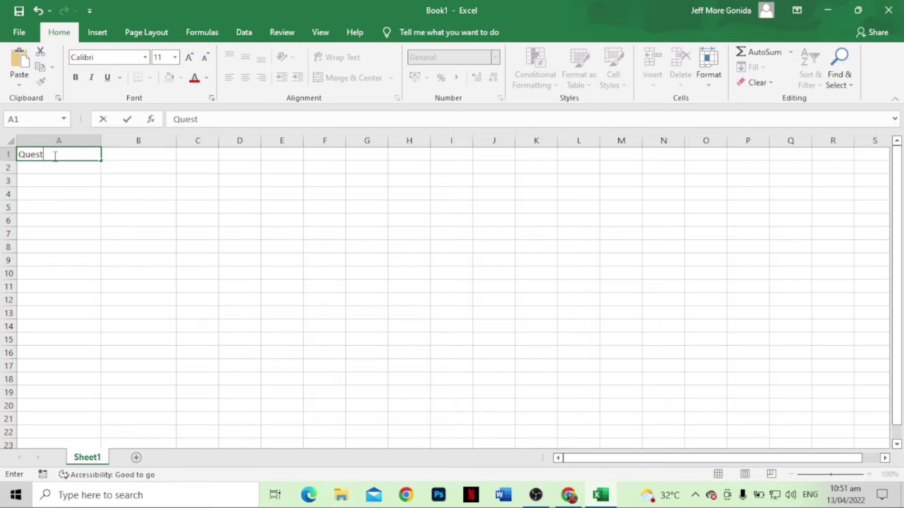
text(ionas)
click(143, 159)
key(Caps_Lock)
text(A)
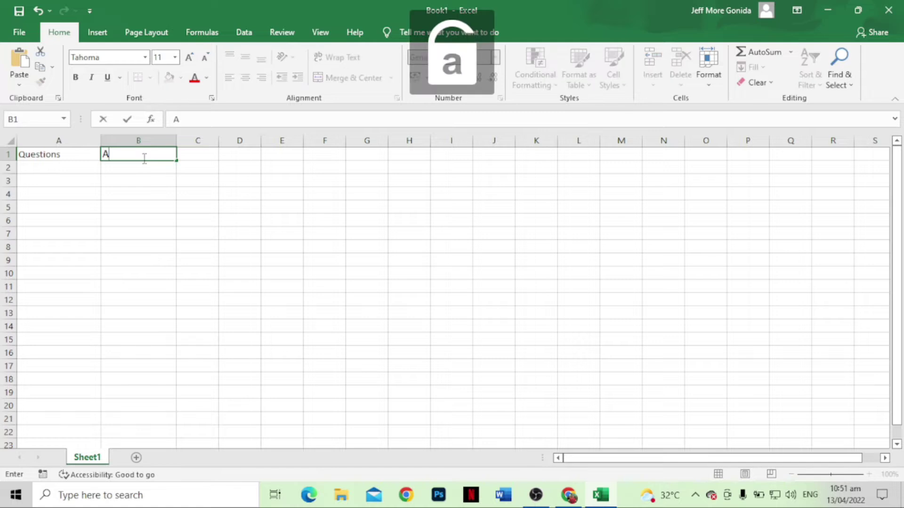
text(nswers)
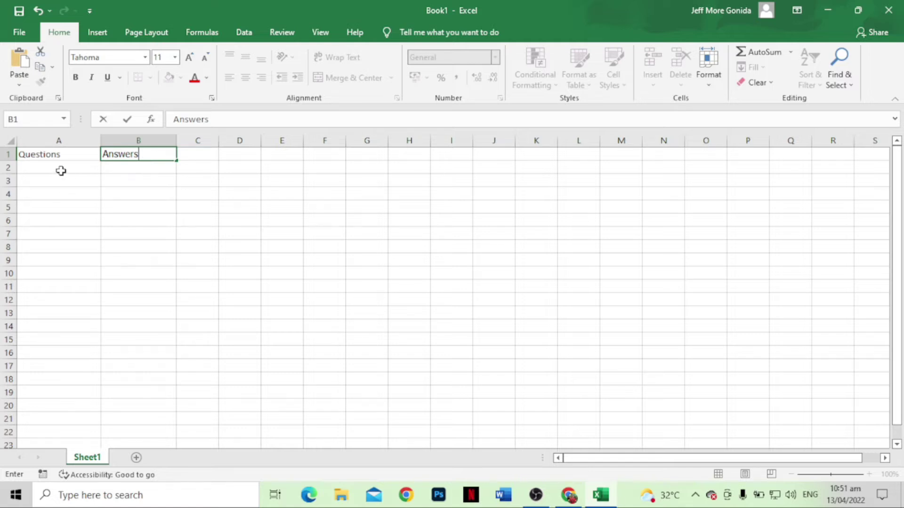
mouse_move(61, 171)
mouse_down()
mouse_move(48, 289)
mouse_move(64, 153)
mouse_move(70, 168)
mouse_up()
mouse_move(129, 167)
mouse_down()
mouse_move(130, 279)
mouse_move(143, 168)
mouse_up()
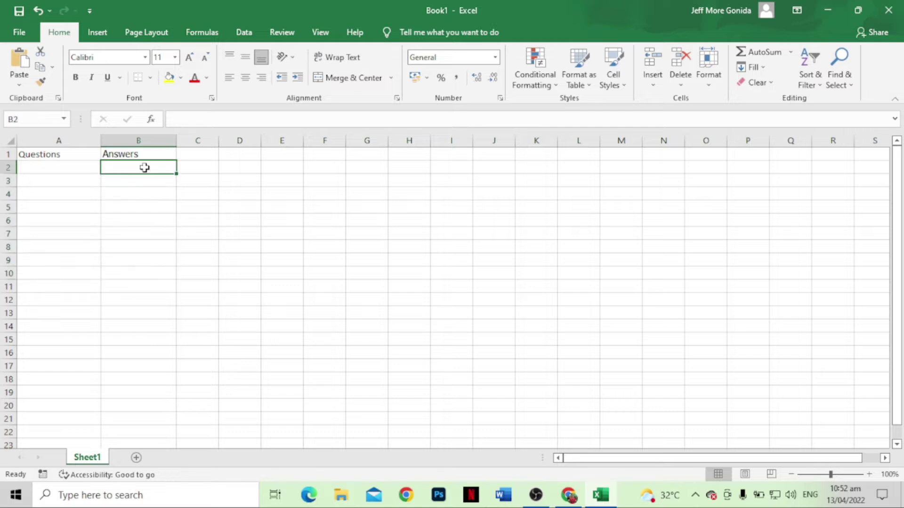
click(40, 168)
Step: Enter 11×11 in A2 using the × symbol, with answer 121 in B2
text(11)
click(97, 32)
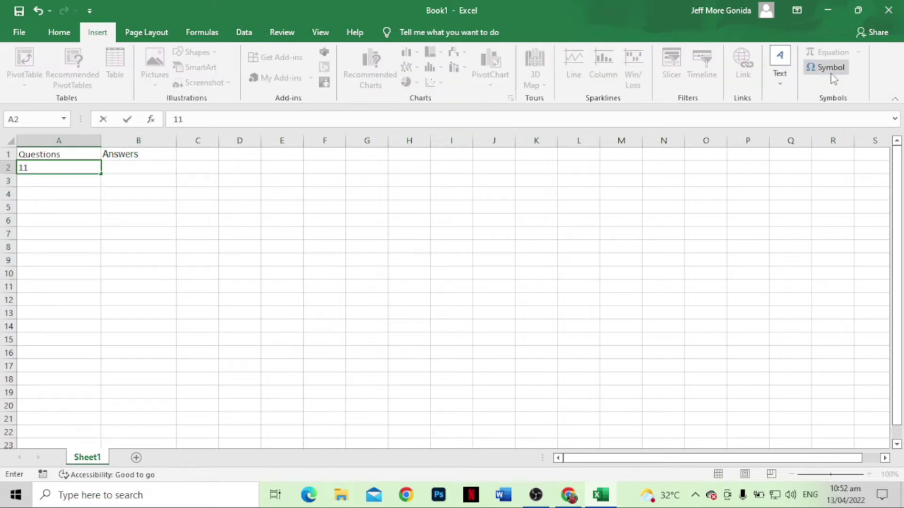
click(831, 70)
click(395, 298)
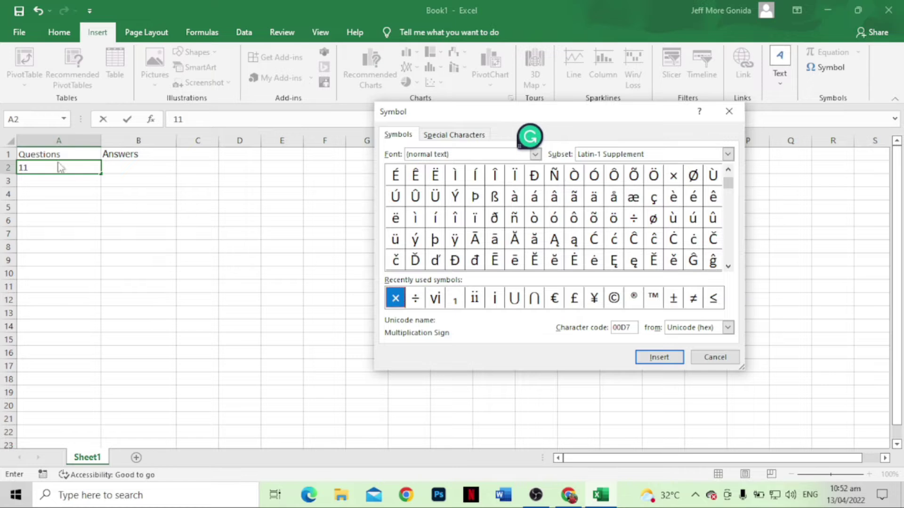
click(660, 357)
text(11)
click(168, 169)
text(121)
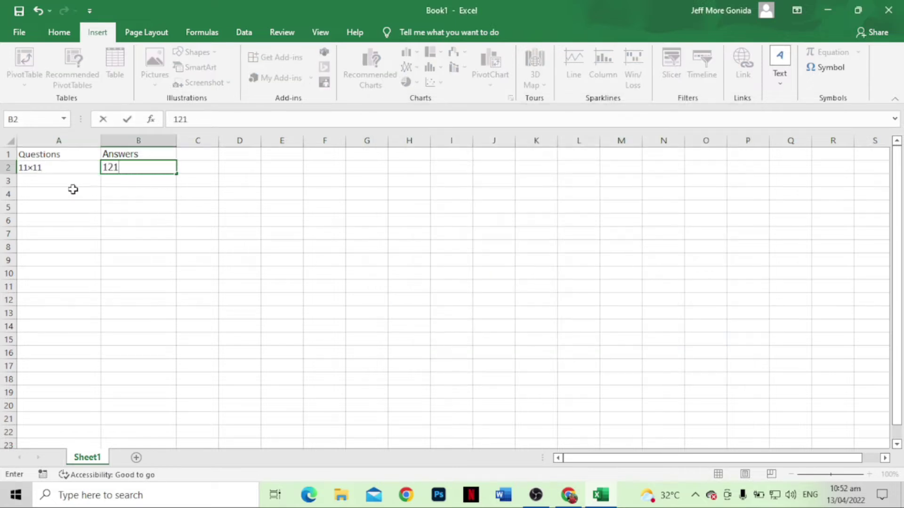
click(72, 183)
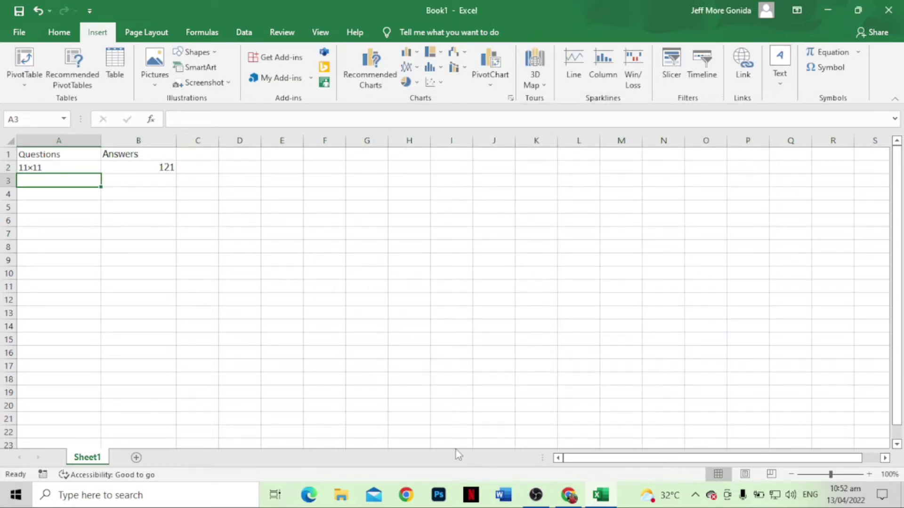
Step: Enter 18÷3 in A3 using the ÷ symbol, with answer 6 in B3
text(1)
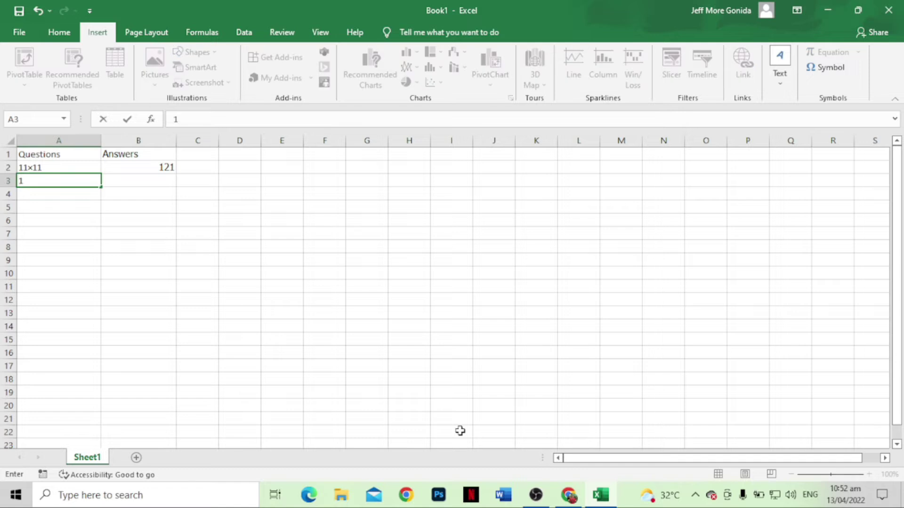
text(8)
click(825, 67)
click(416, 298)
click(659, 358)
click(715, 357)
text(3)
click(167, 180)
text(6)
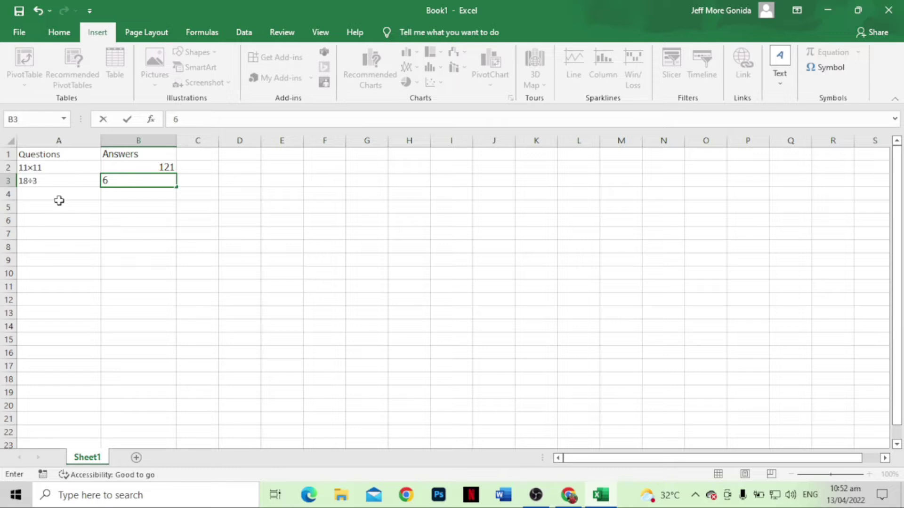
click(48, 193)
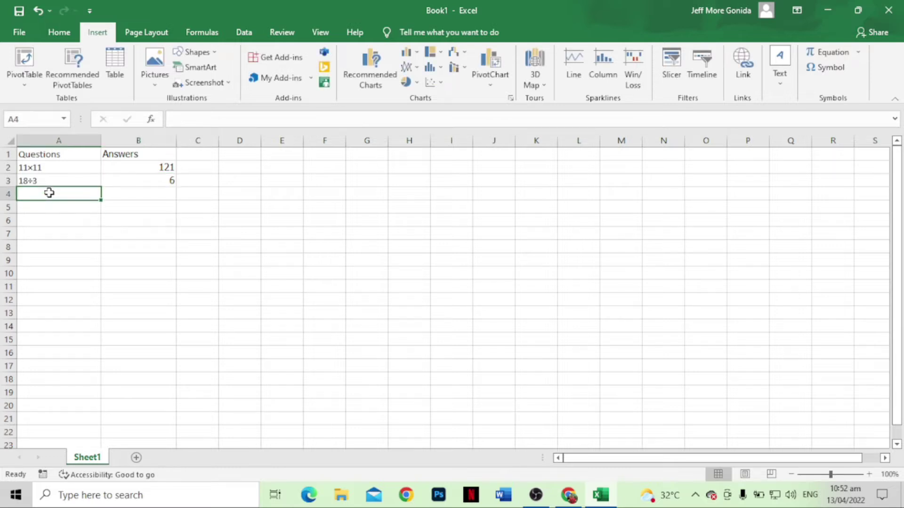
Step: Add 99-35 with answer 64 and 'square root of 64' with answer 8
text(99-35)
click(168, 194)
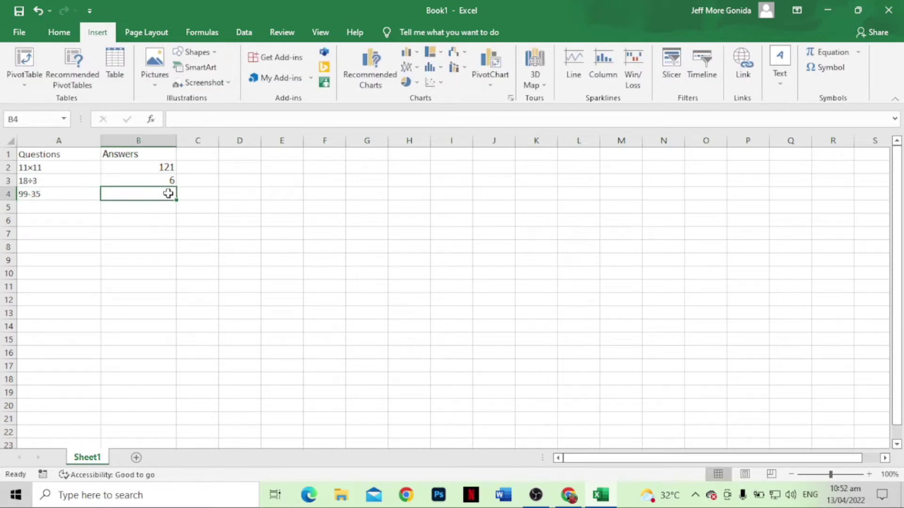
text(64)
click(55, 214)
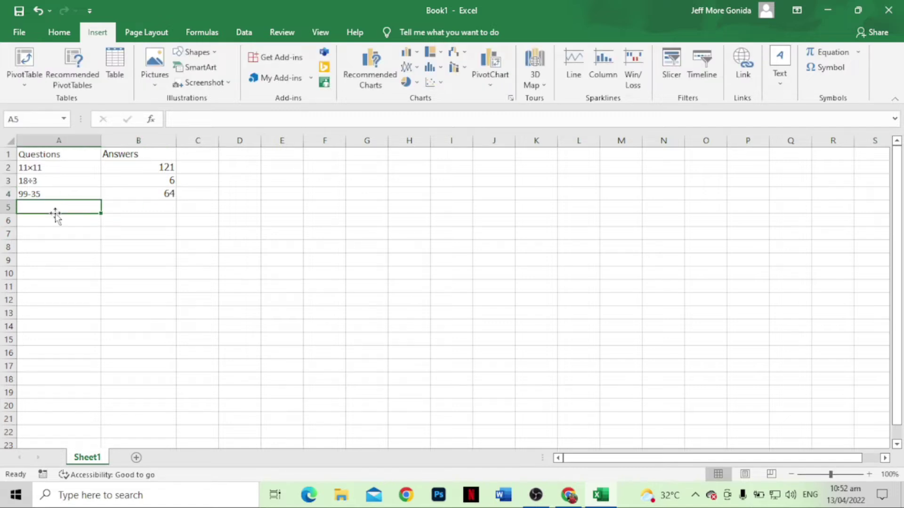
text(square)
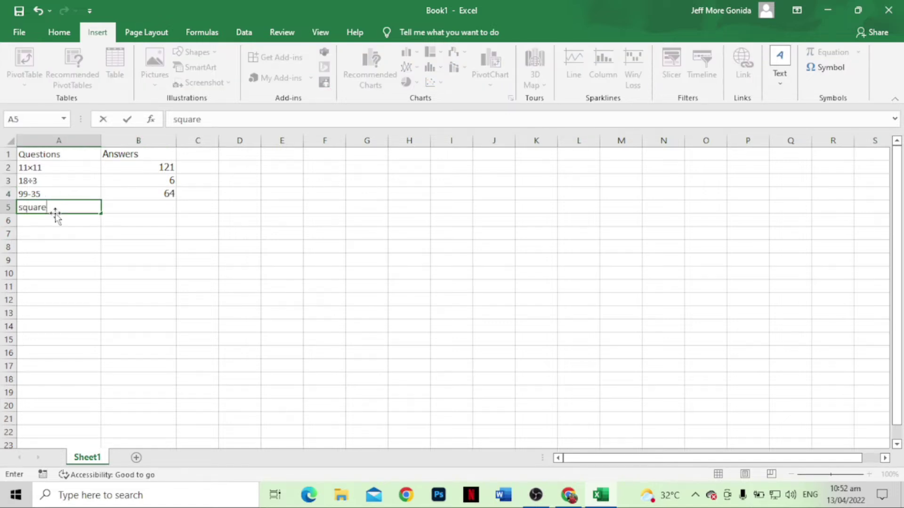
text( root of 64)
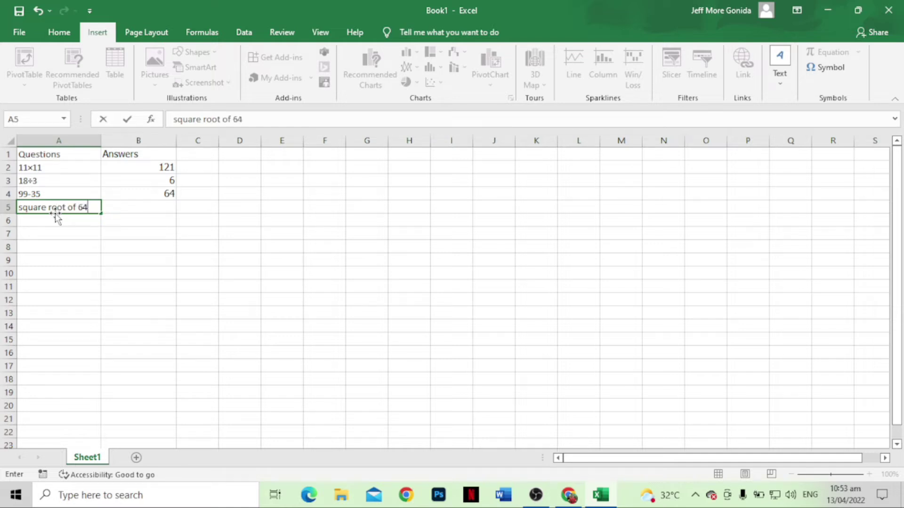
click(171, 206)
text(8)
click(63, 222)
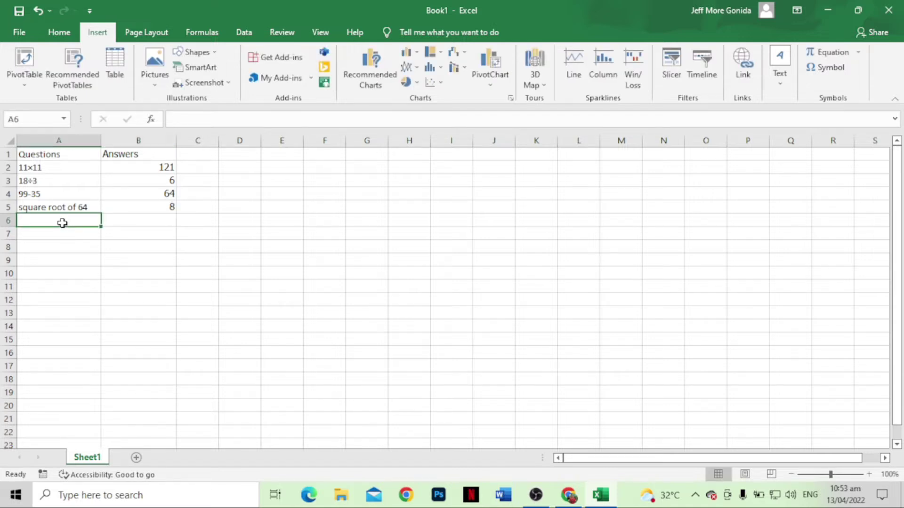
Step: Enter 33×7 in A6 using the symbol picker, with answer 231 in B6
text(33)
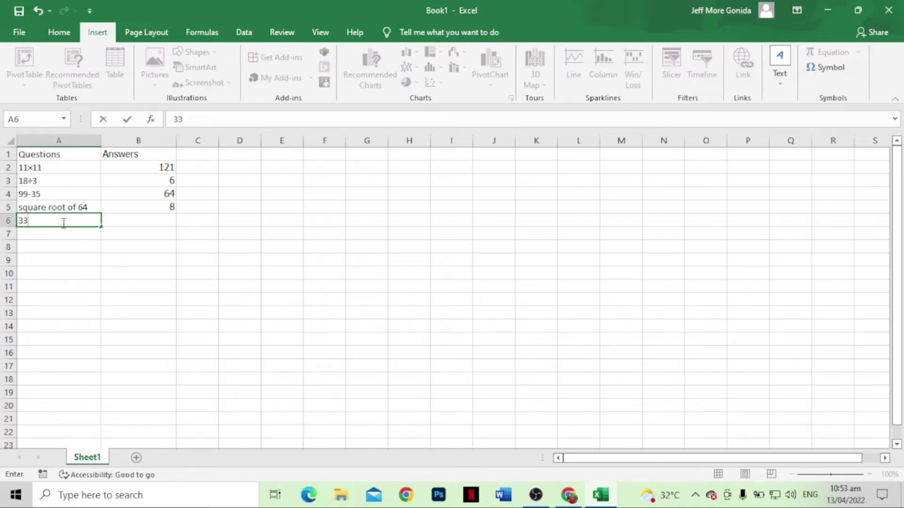
click(825, 67)
click(416, 298)
click(659, 357)
click(715, 357)
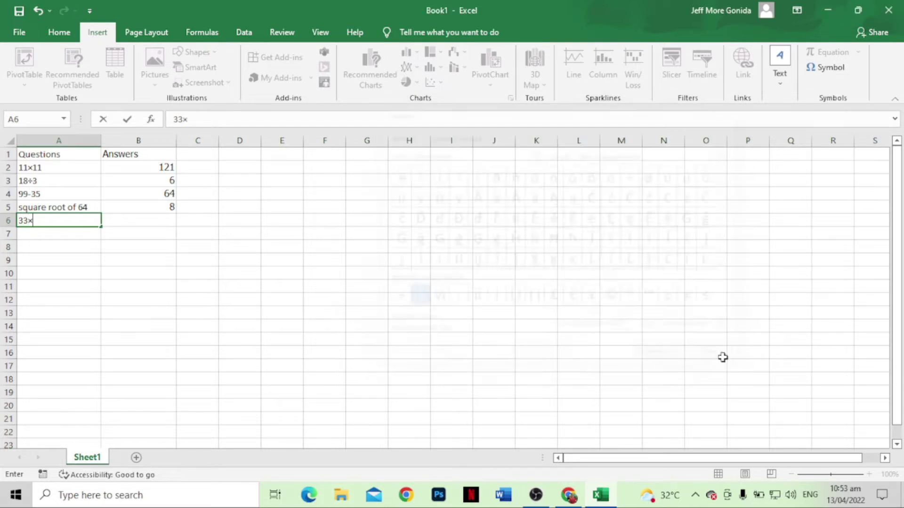
text(7)
click(174, 222)
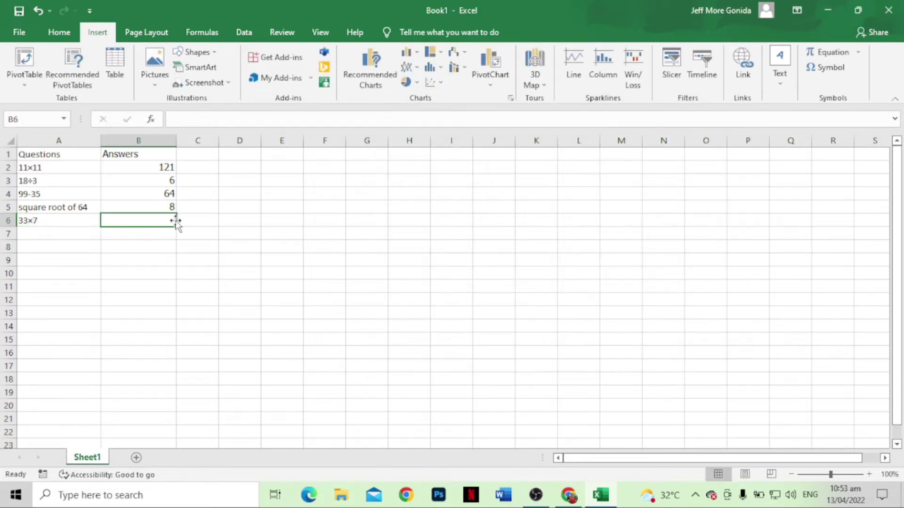
text(231)
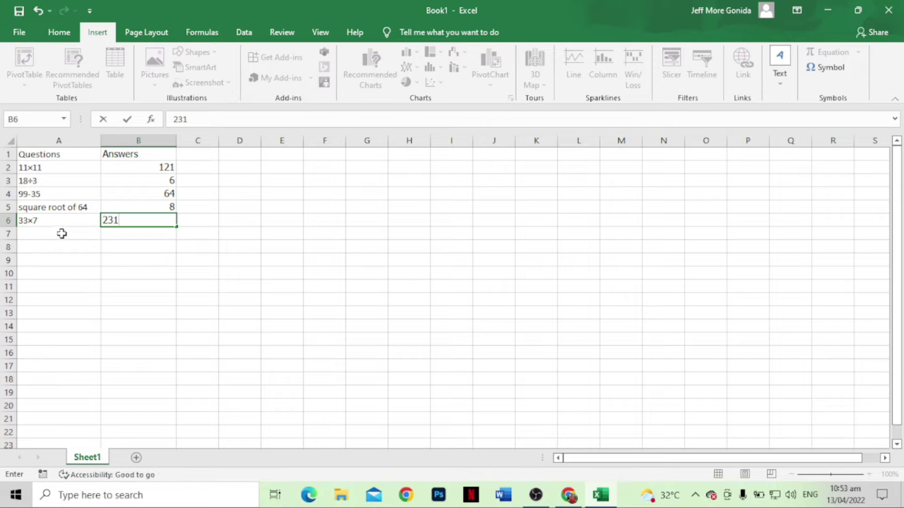
click(60, 235)
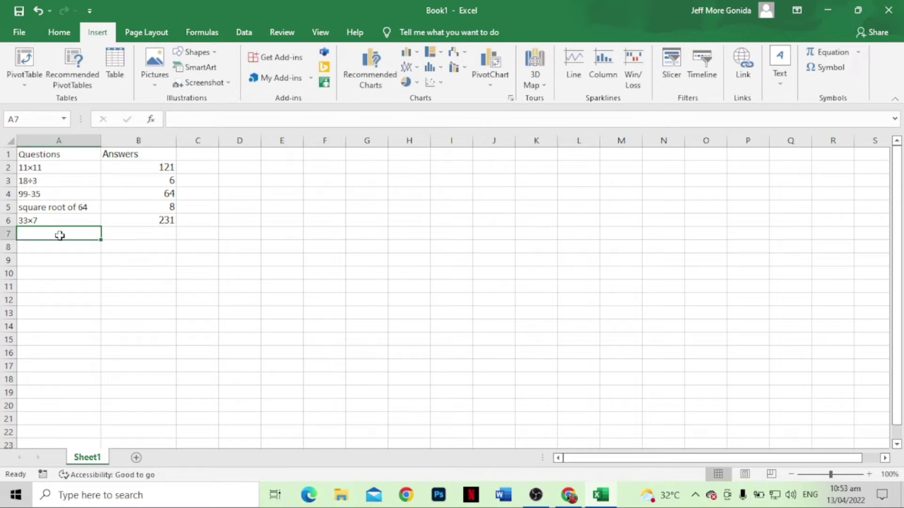
Step: Enter 8×4 in A7 with answer 32 in B7
text(8)
click(824, 67)
click(395, 298)
click(659, 357)
click(714, 357)
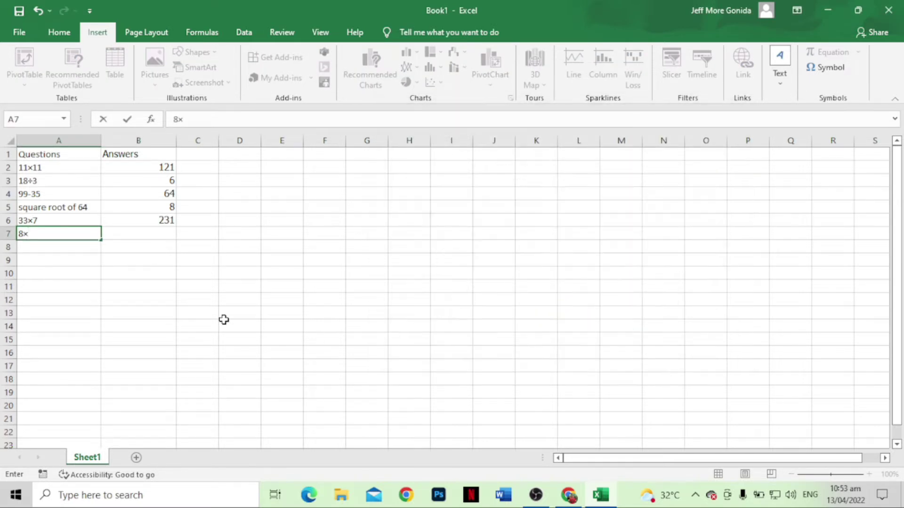
text(4)
click(163, 237)
text(32)
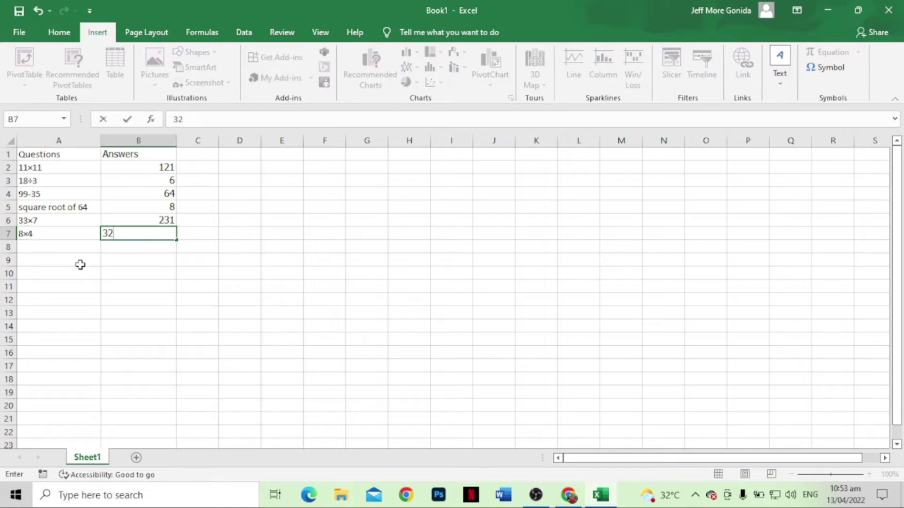
click(79, 254)
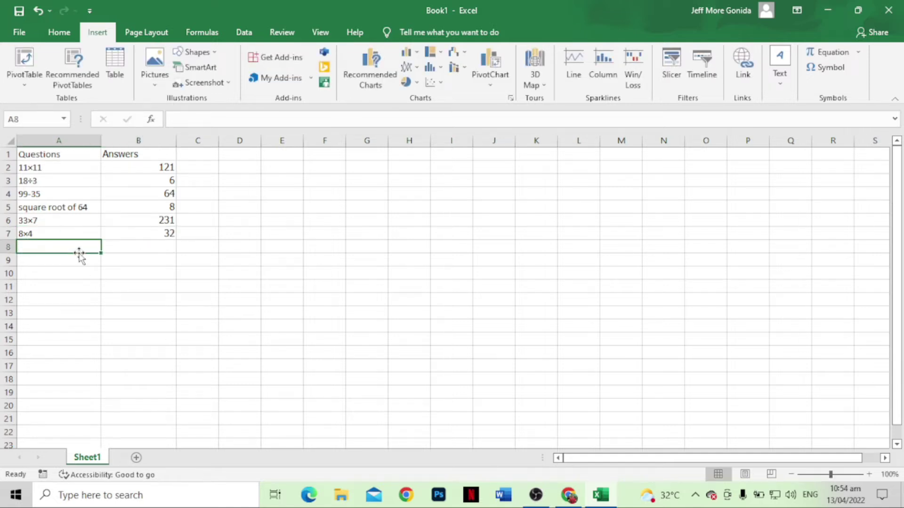
Step: Enter 54÷6 in A8 with answer 9 in B8
text(54)
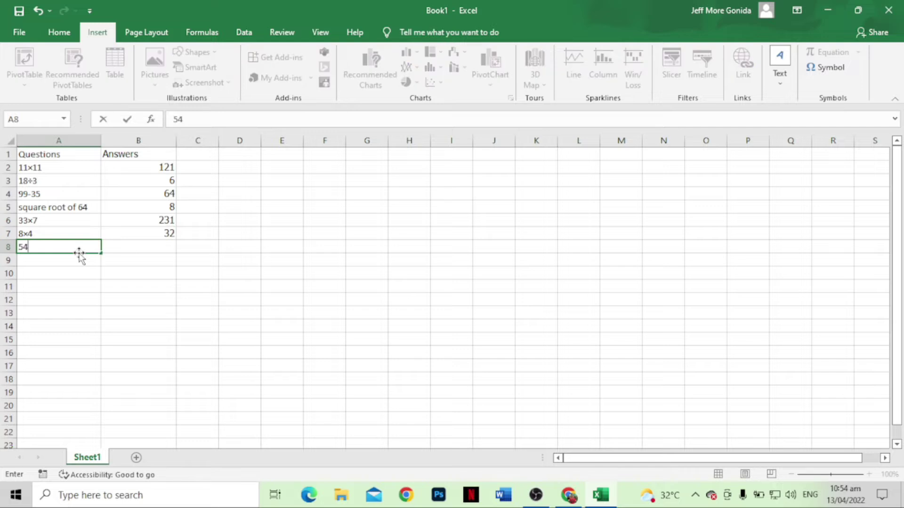
click(825, 67)
click(659, 357)
click(715, 357)
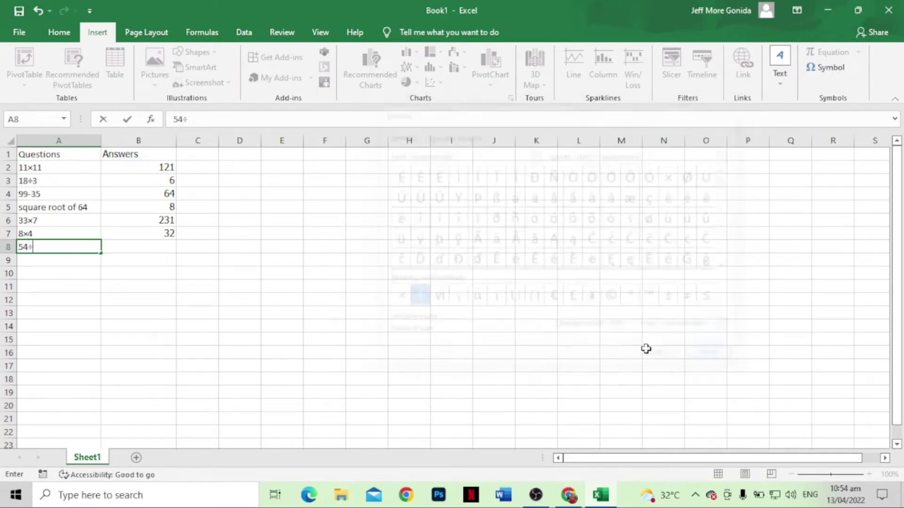
text(6)
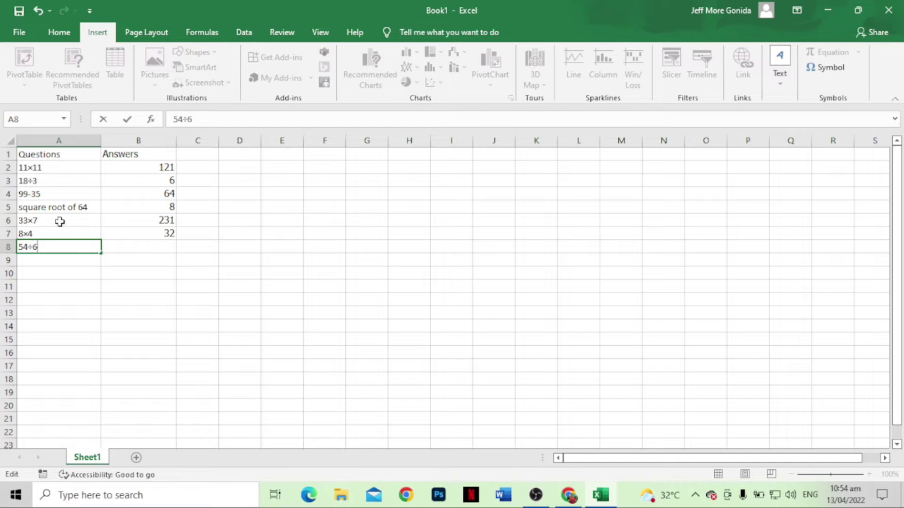
click(168, 245)
text(9)
click(53, 260)
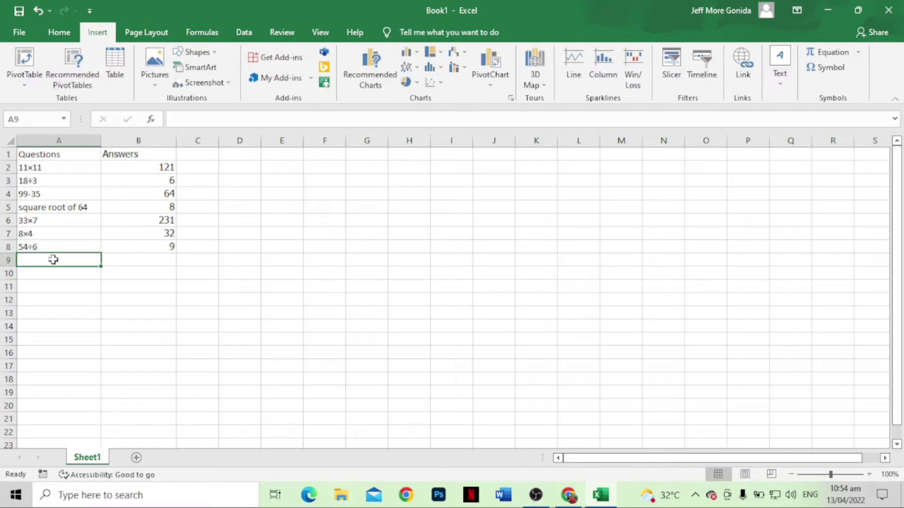
Step: Type 'What is' in A9 and place a 4³ superscript equation beside it
text(What is)
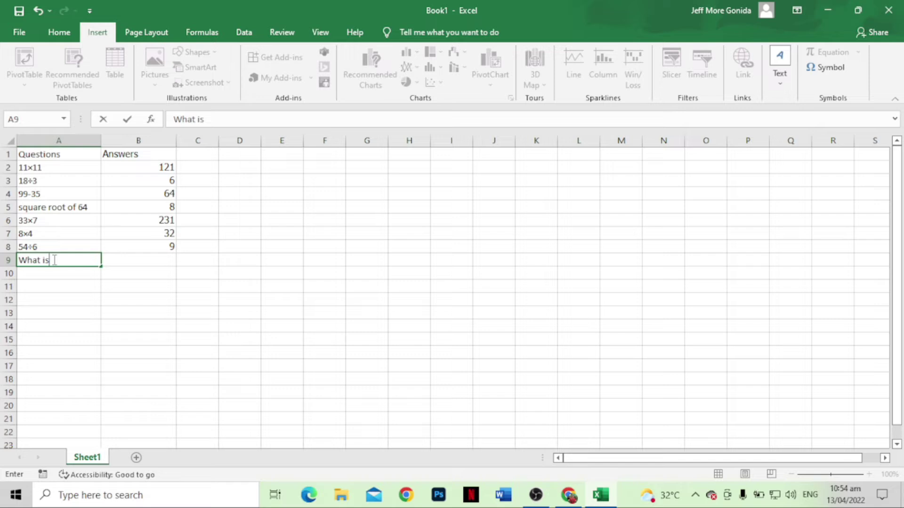
click(78, 258)
click(115, 260)
click(827, 52)
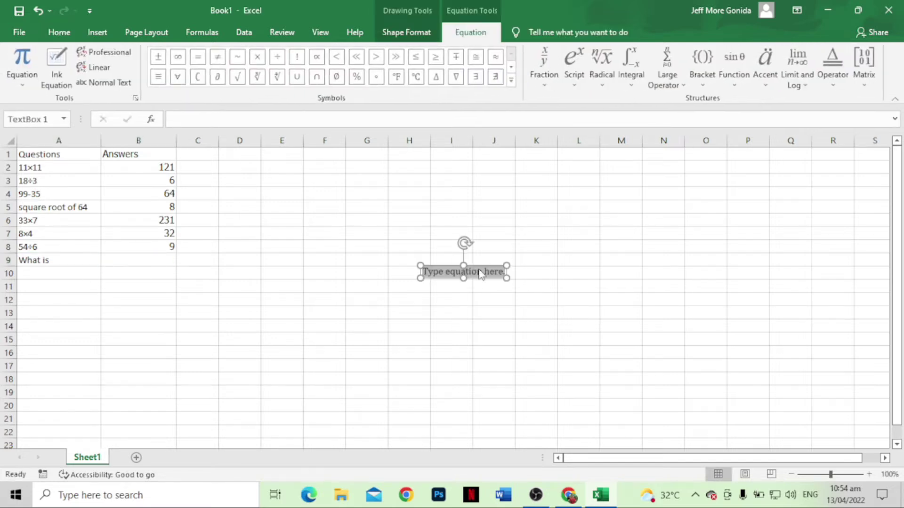
click(574, 65)
click(585, 134)
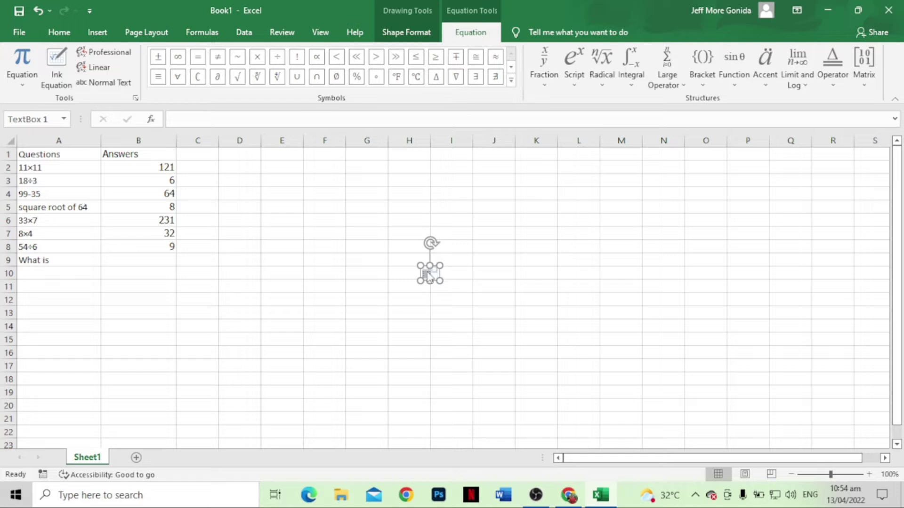
text(43)
drag(424, 267, 60, 256)
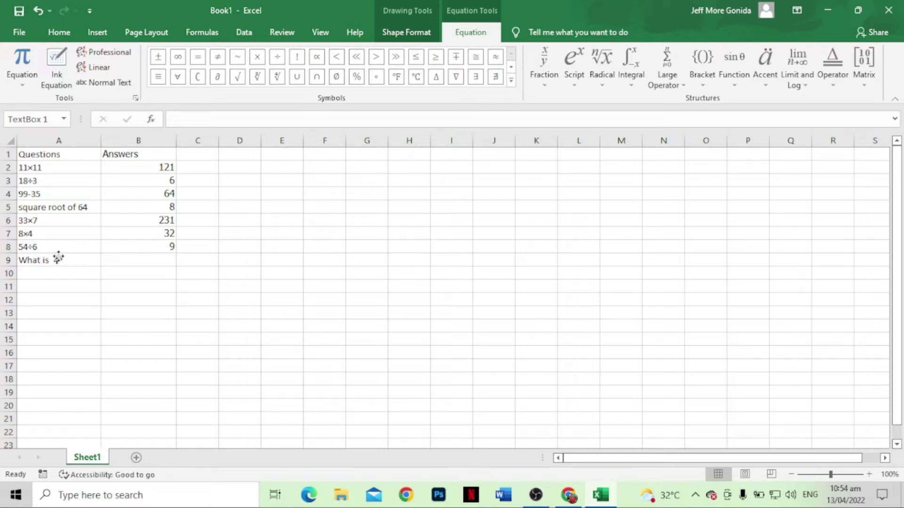
Step: Type 64 as the answer in B9, then erase the mistype
click(94, 262)
click(167, 261)
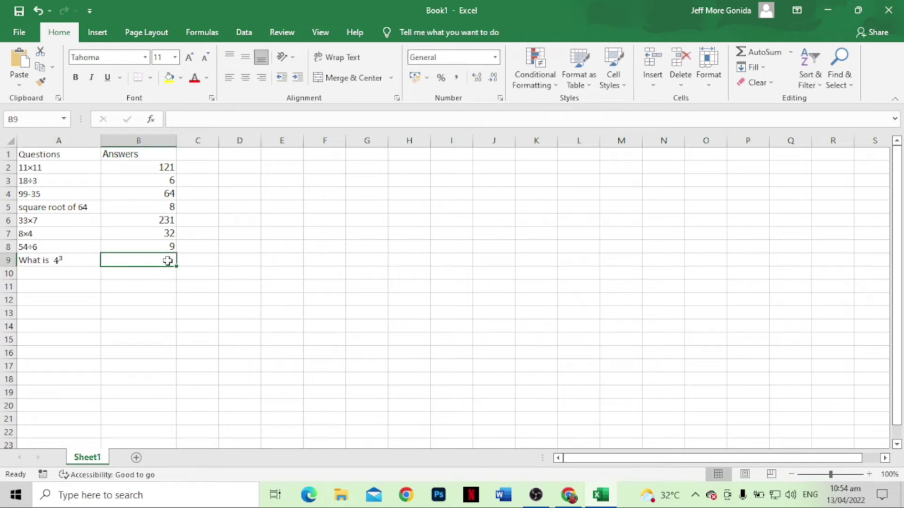
text(64)
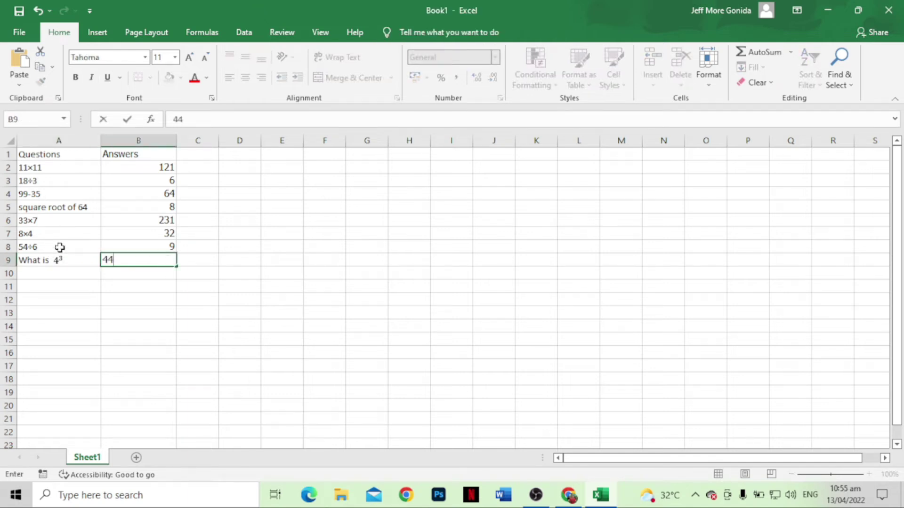
key(BackSpace)
key(BackSpace)
Step: Confirm 64 in B9, then enter 3×5÷3 in A10 with answer 5
text(64)
click(65, 277)
text(3)
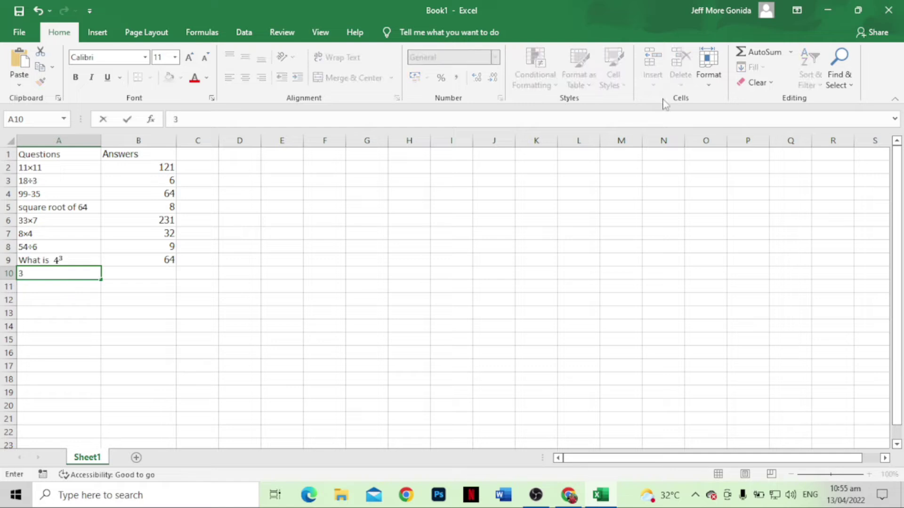
click(97, 32)
click(825, 67)
click(415, 298)
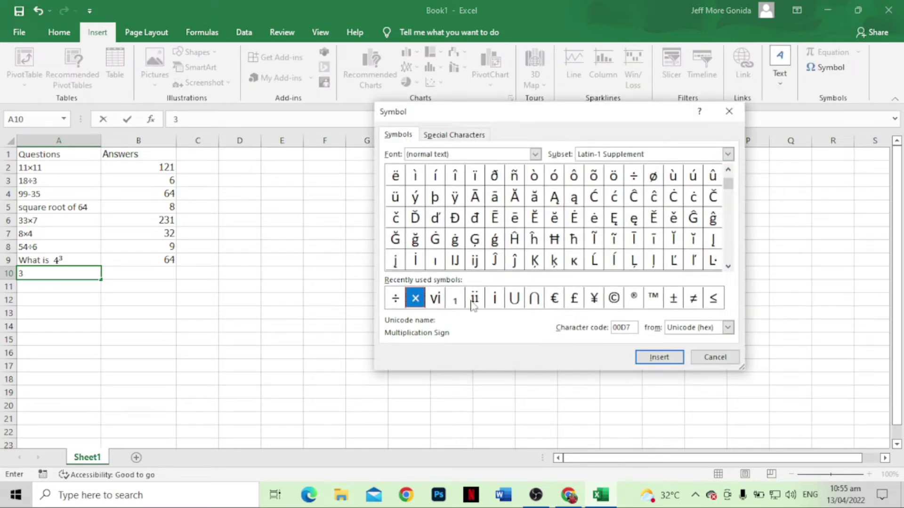
click(660, 357)
text(5)
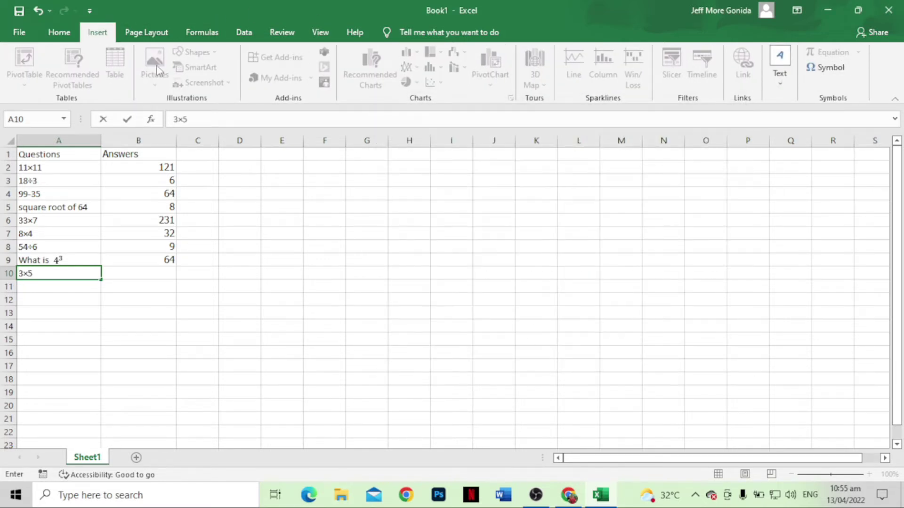
click(825, 67)
click(415, 298)
click(659, 357)
click(715, 356)
text(3)
click(143, 272)
text(5)
click(55, 286)
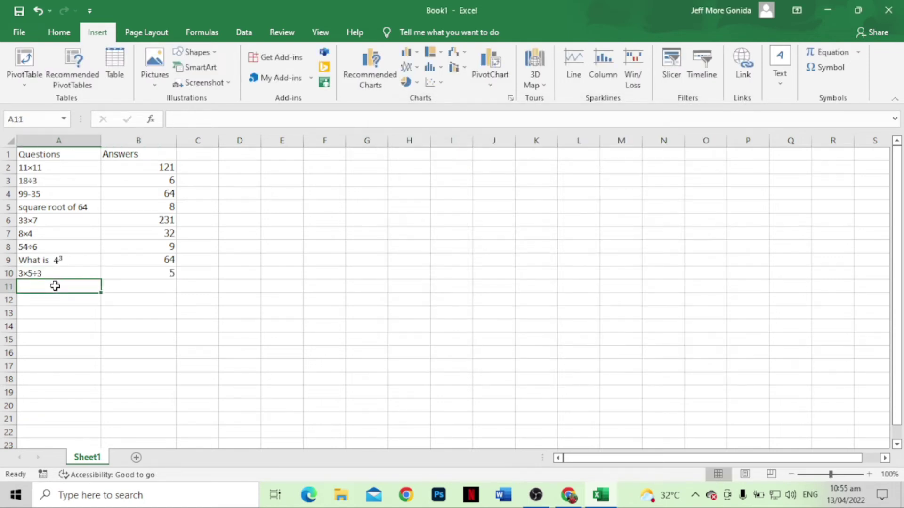
Step: Enter 112×5 in A11 with answer 560 in B11
text(112)
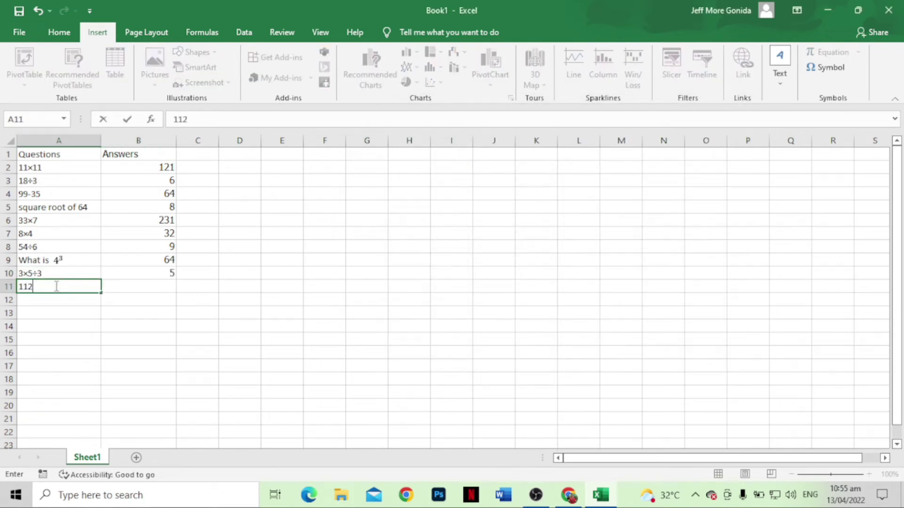
click(831, 68)
click(415, 298)
click(660, 356)
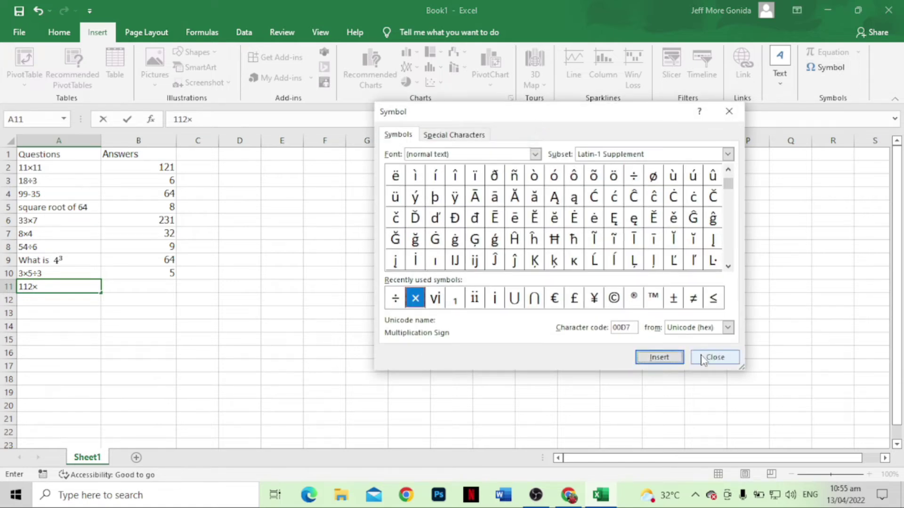
click(699, 359)
text(5)
click(166, 285)
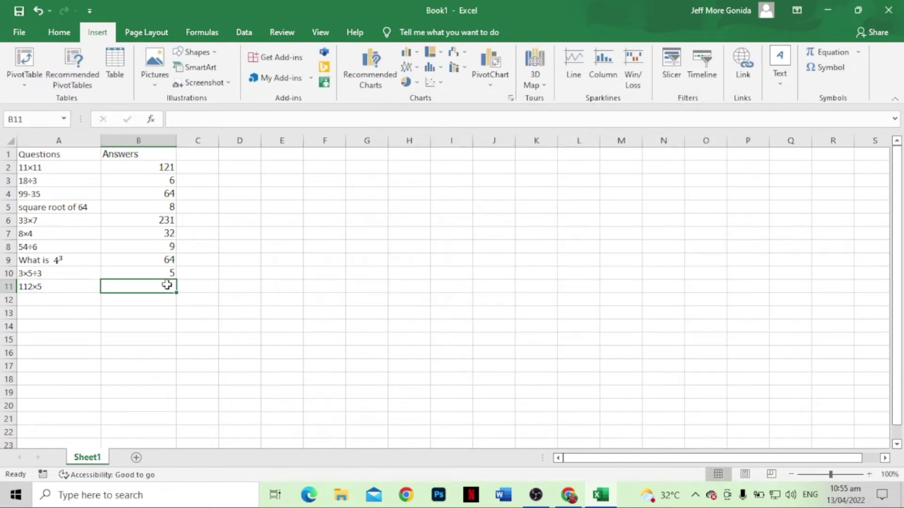
text(560)
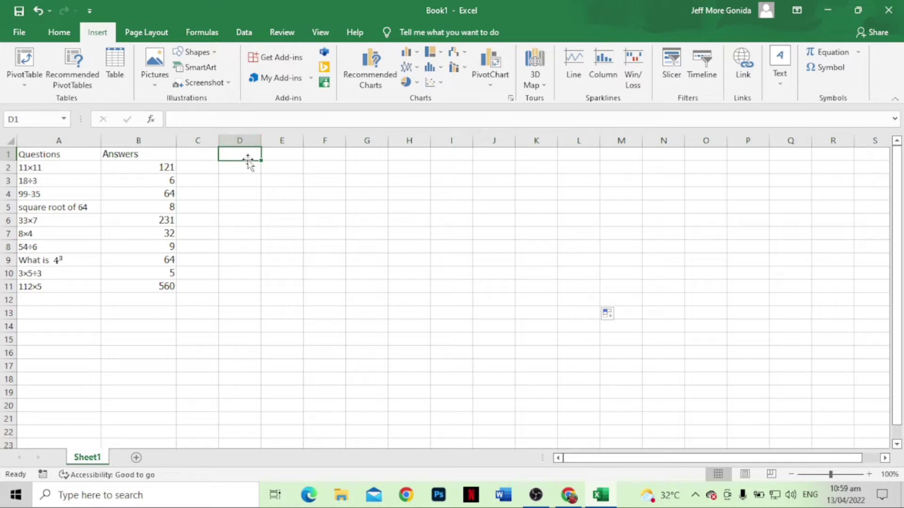
Step: Set columns D–N to width 2 and zoom the sheet to 178%
drag(261, 160, 670, 161)
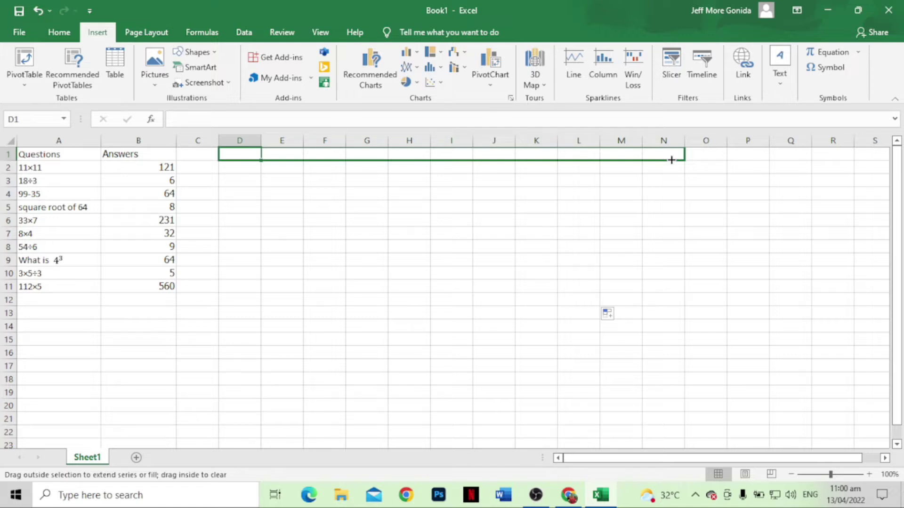
mouse_move(667, 199)
mouse_down()
mouse_move(685, 161)
mouse_move(686, 306)
mouse_up()
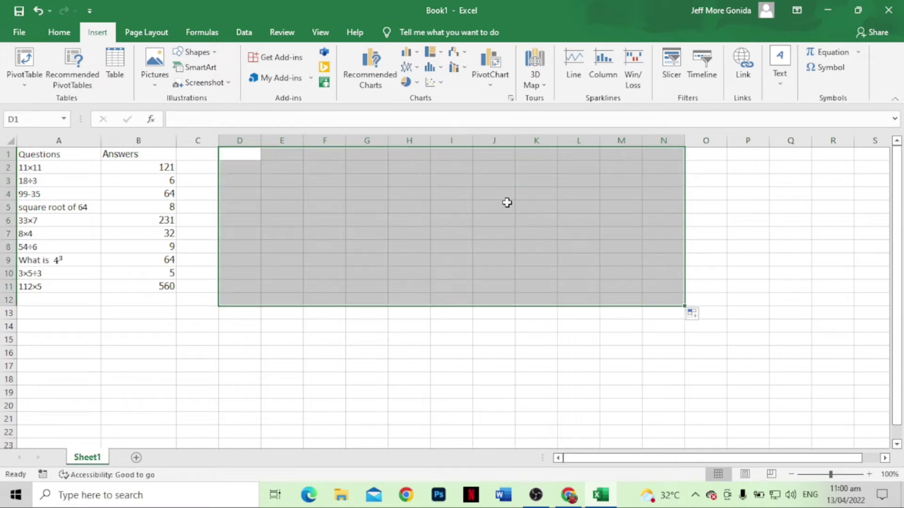
right_click(236, 155)
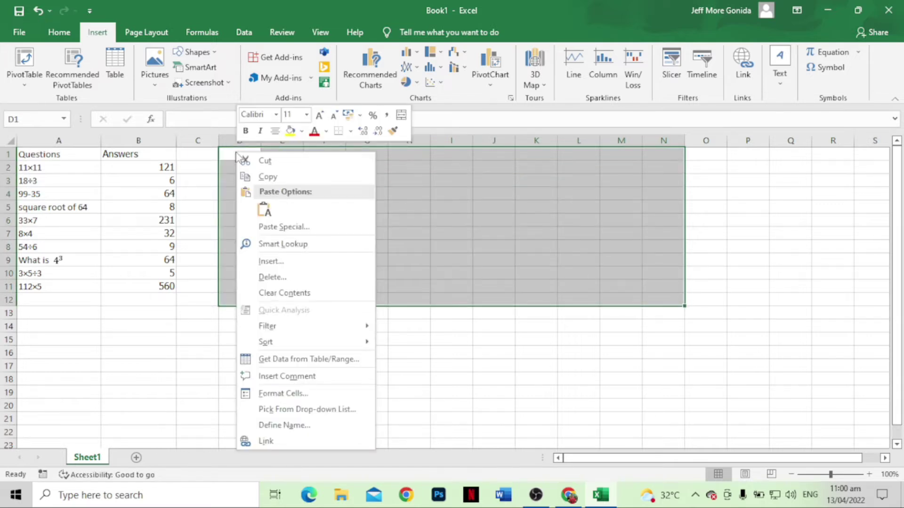
right_click(236, 147)
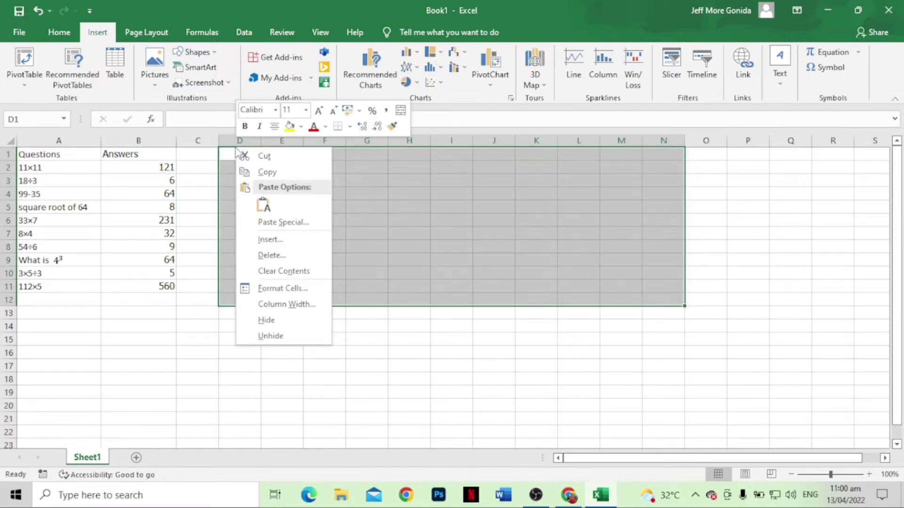
click(309, 304)
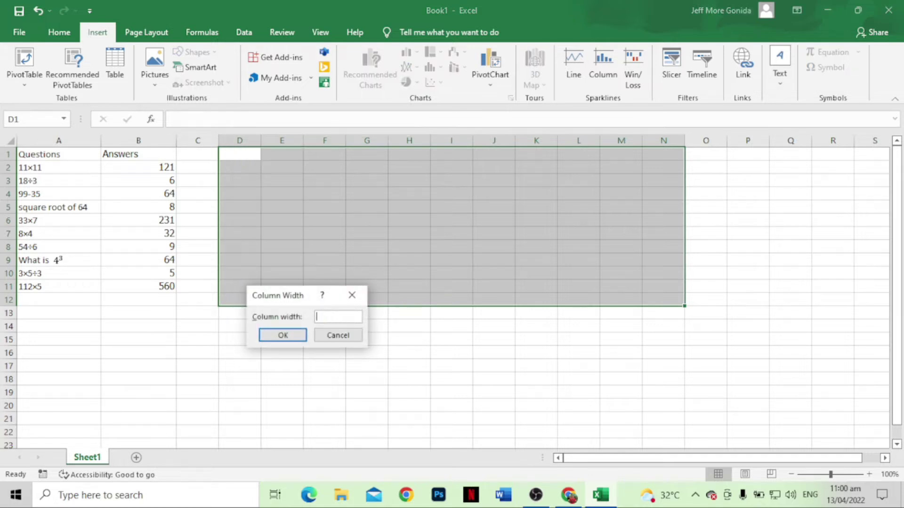
click(277, 337)
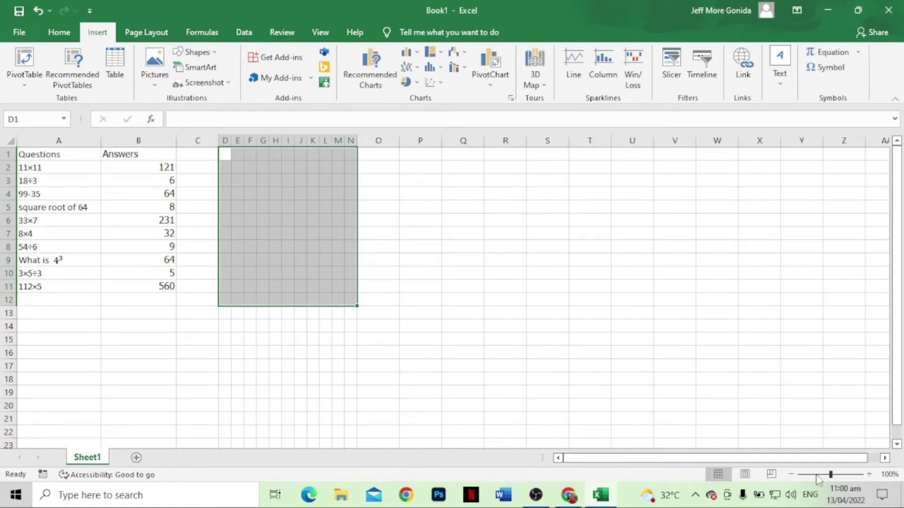
click(839, 474)
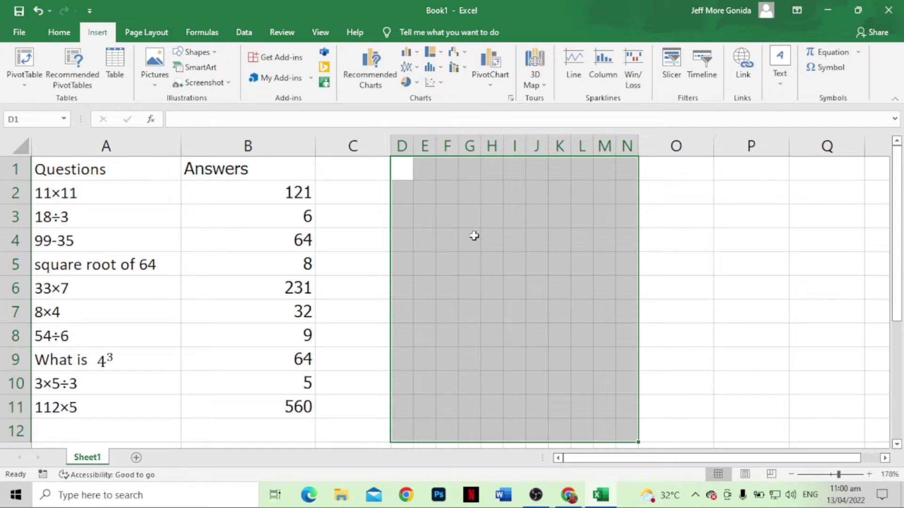
Step: Insert the pixel chick picture from the Downloads folder
click(153, 66)
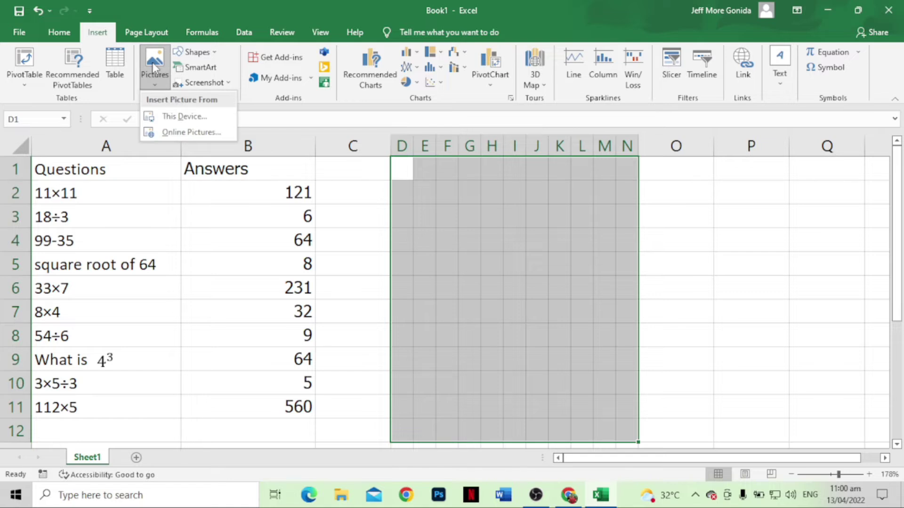
click(184, 120)
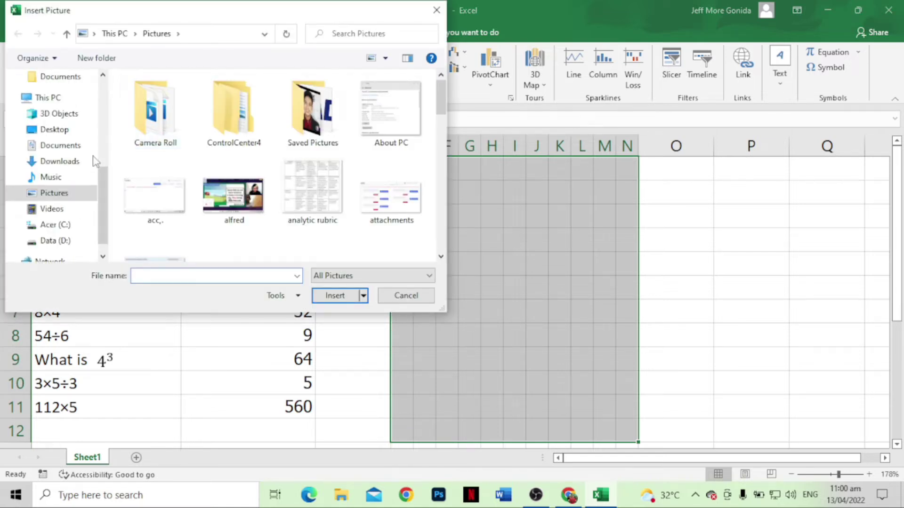
click(65, 162)
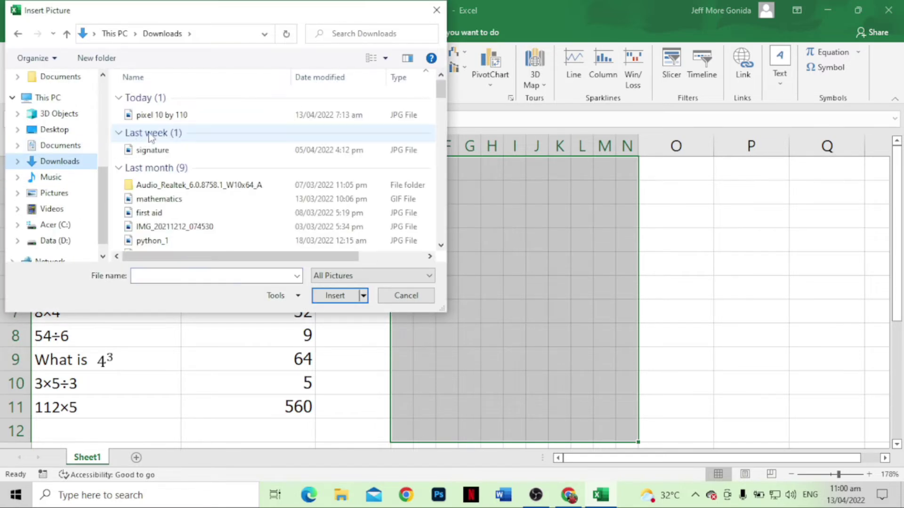
click(175, 115)
click(335, 295)
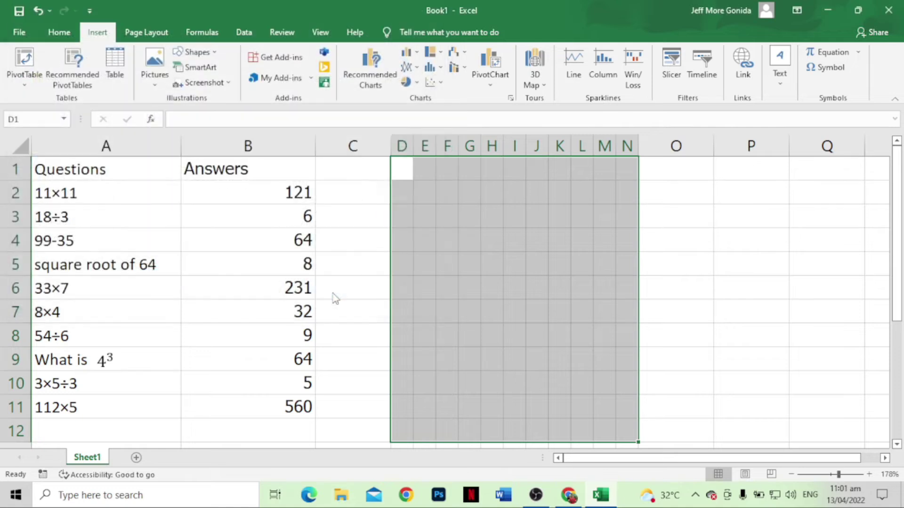
Step: Move the chick picture right of the grid at 136% zoom, then select H2:I2
scroll(584, 344, down, 2)
scroll(601, 370, up, 2)
drag(573, 306, 829, 306)
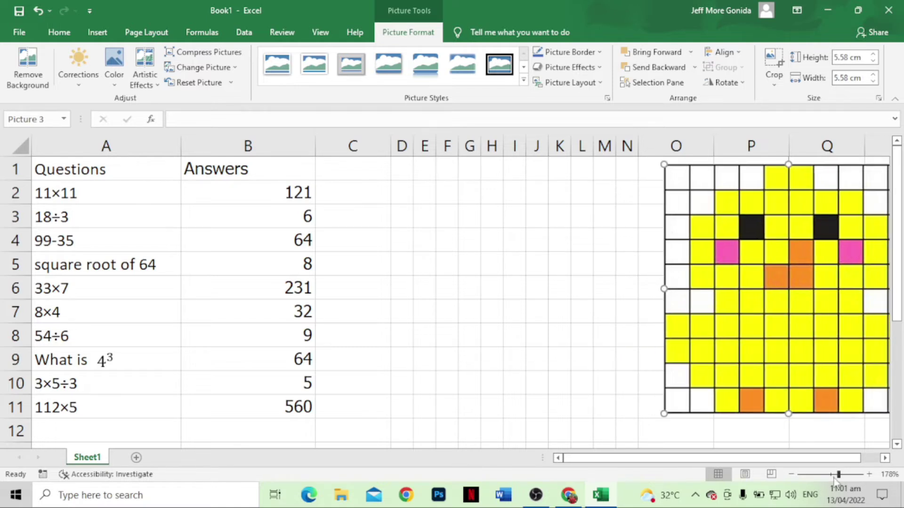
drag(835, 475, 833, 475)
drag(619, 289, 634, 288)
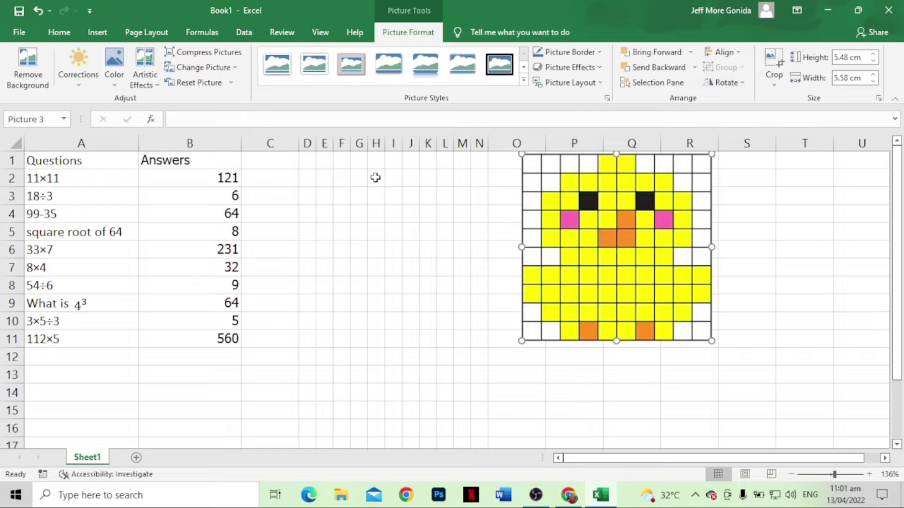
drag(375, 177, 390, 175)
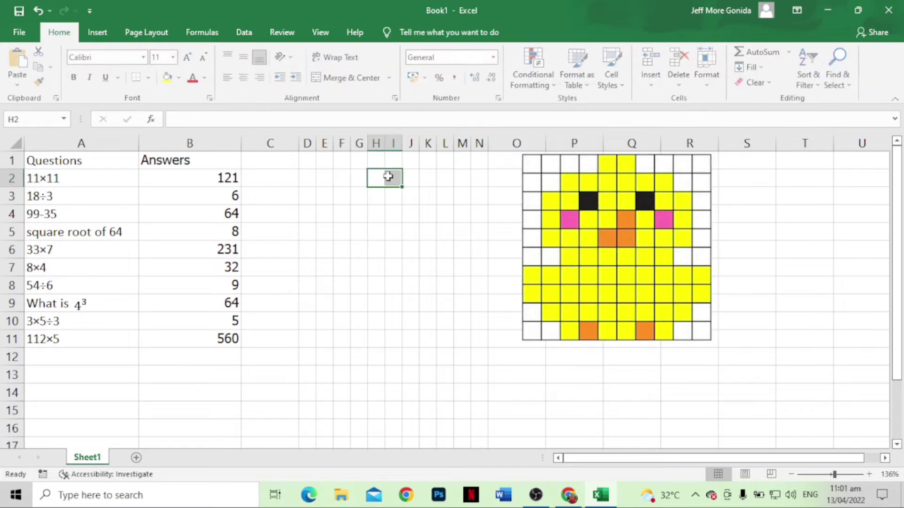
Step: Fill the top rows yellow: H2:I2, F3:K3, E4:F4, H4:I4 and K4:L4
click(169, 77)
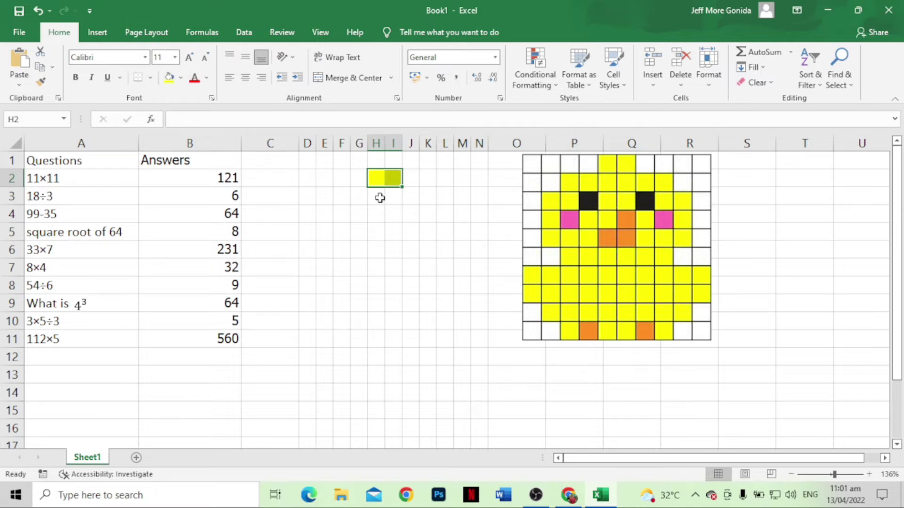
drag(339, 195, 420, 198)
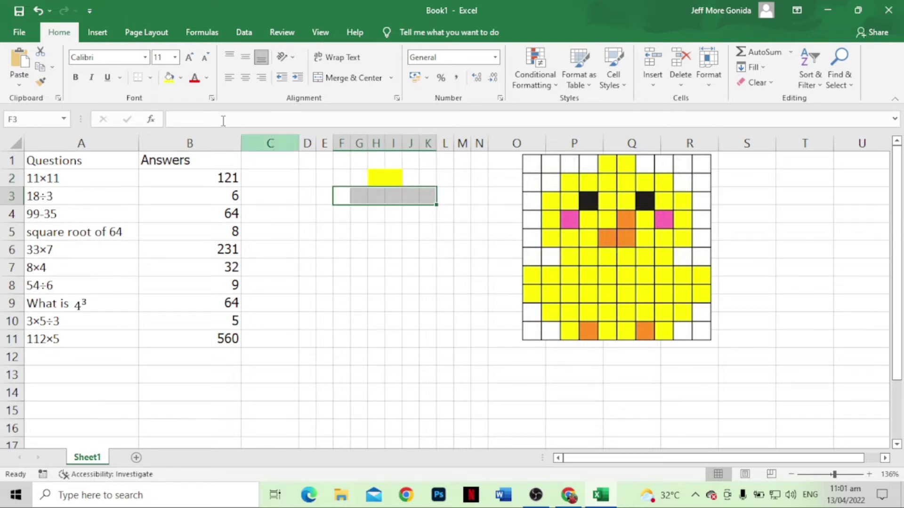
click(169, 78)
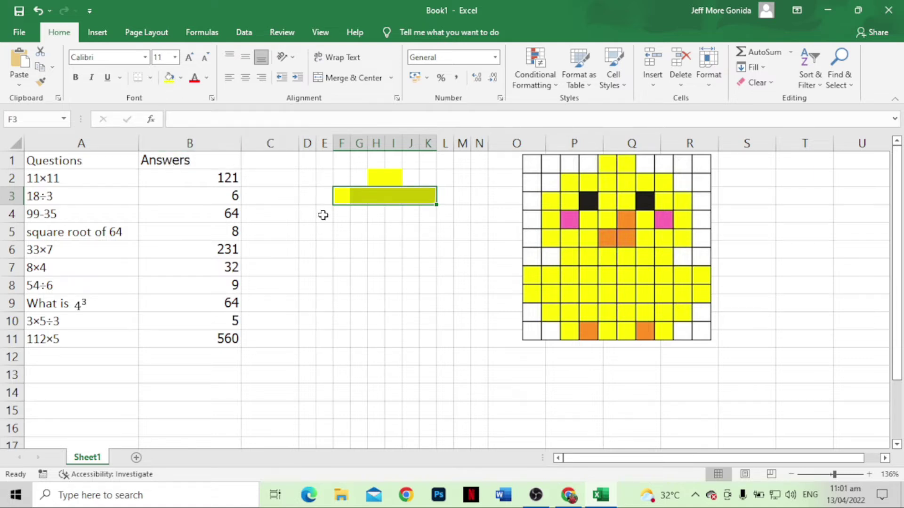
drag(323, 215, 343, 214)
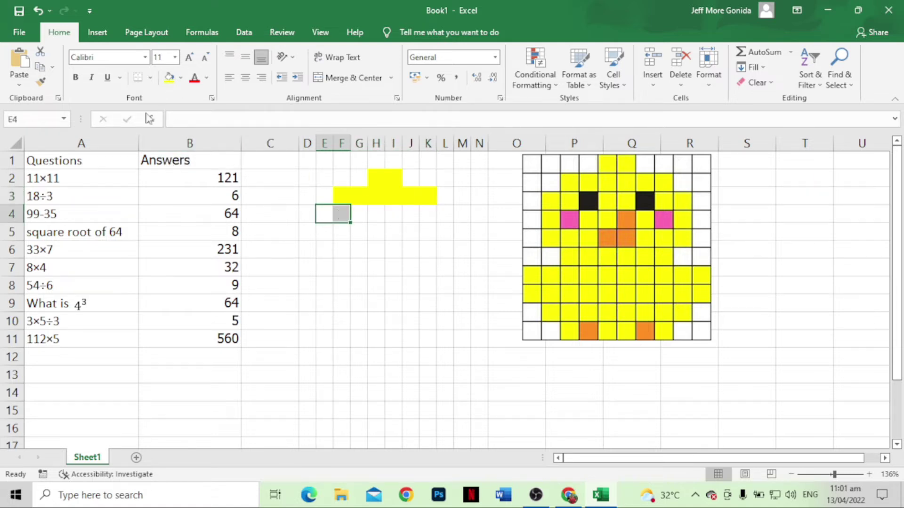
click(170, 82)
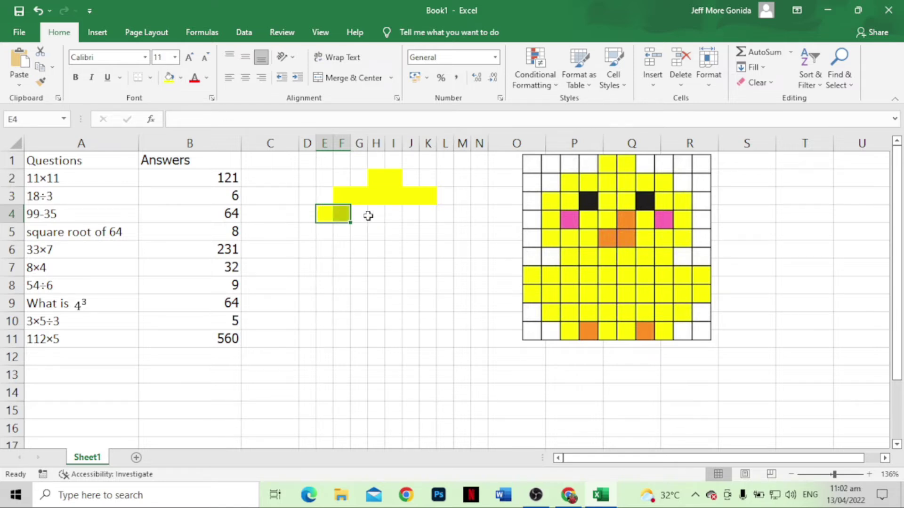
drag(373, 215, 392, 213)
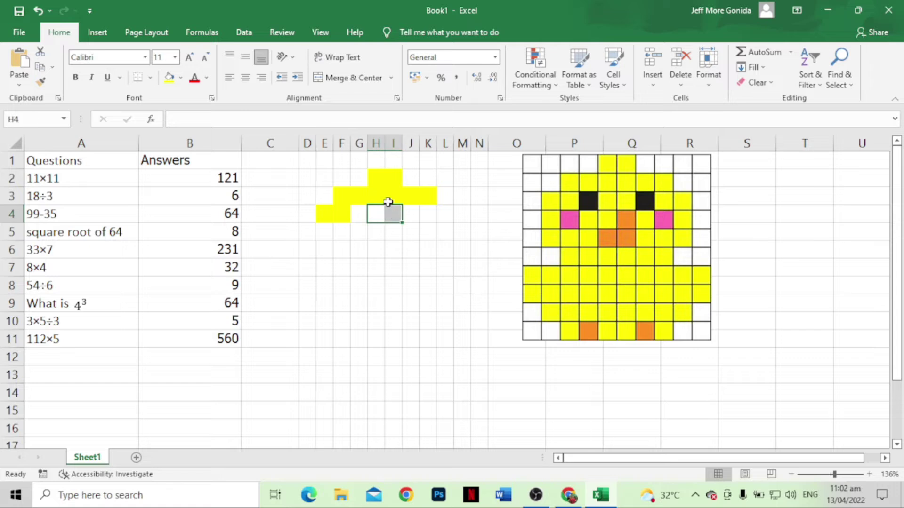
click(169, 76)
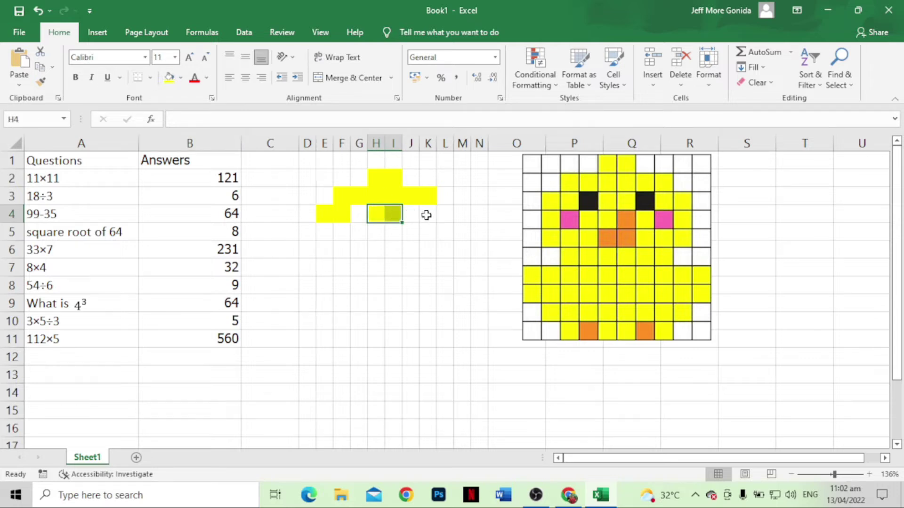
drag(424, 215, 444, 214)
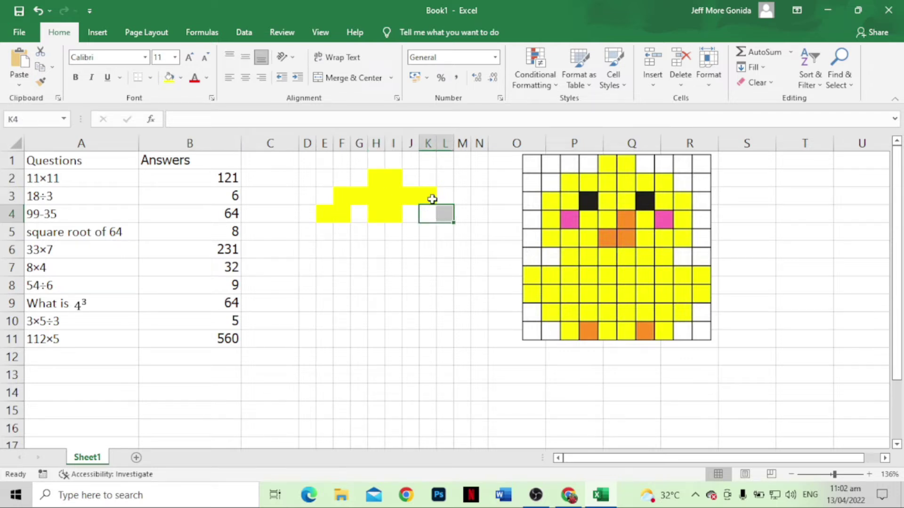
click(169, 77)
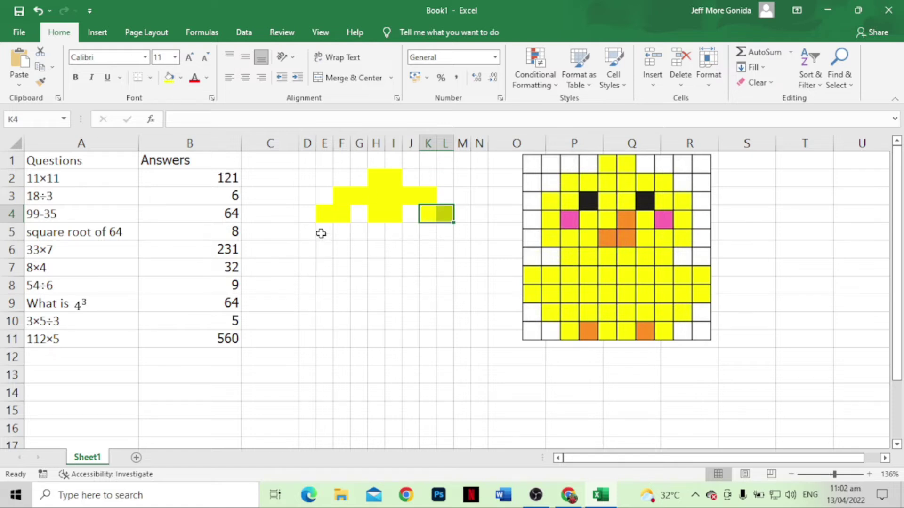
Step: Fill rows 5–6 yellow: E5:E6, F6:G6, G5:H5, J5:J6 and L5:L6
drag(320, 231, 355, 250)
click(166, 81)
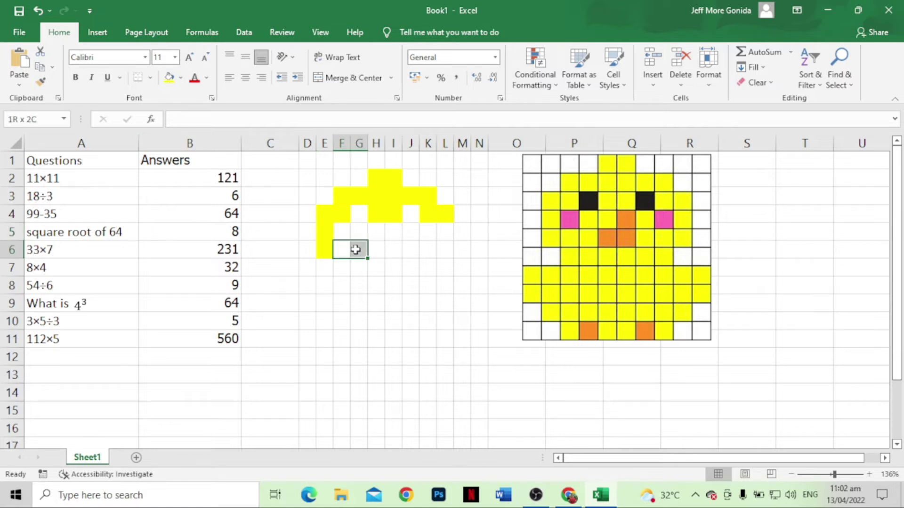
click(167, 78)
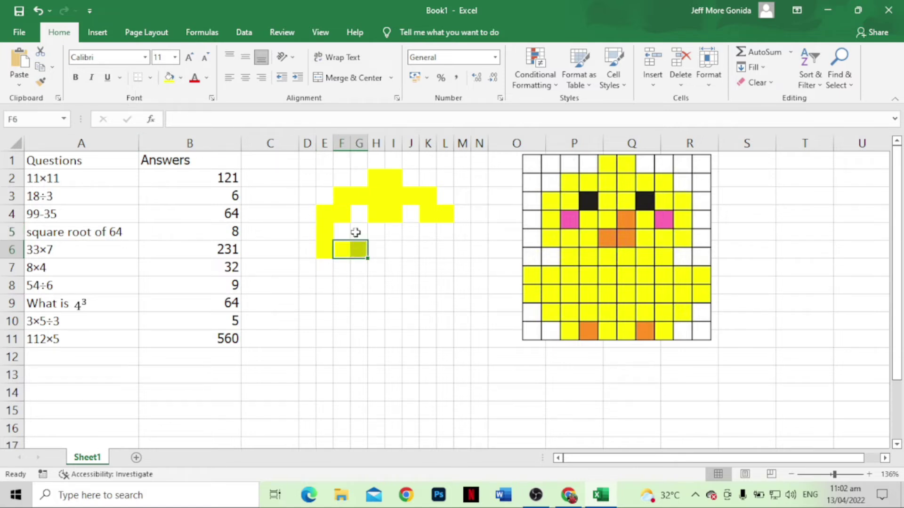
click(355, 233)
drag(356, 232, 372, 232)
click(168, 78)
click(407, 232)
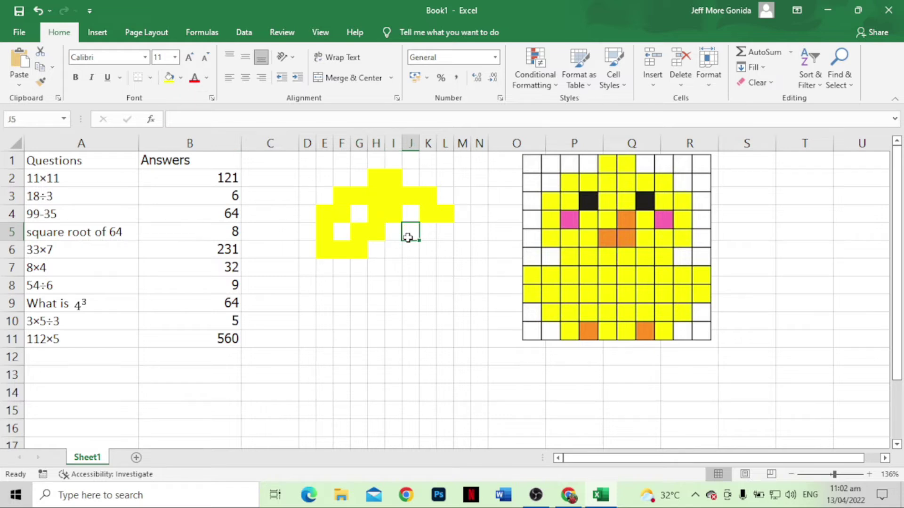
drag(408, 237, 410, 250)
click(167, 78)
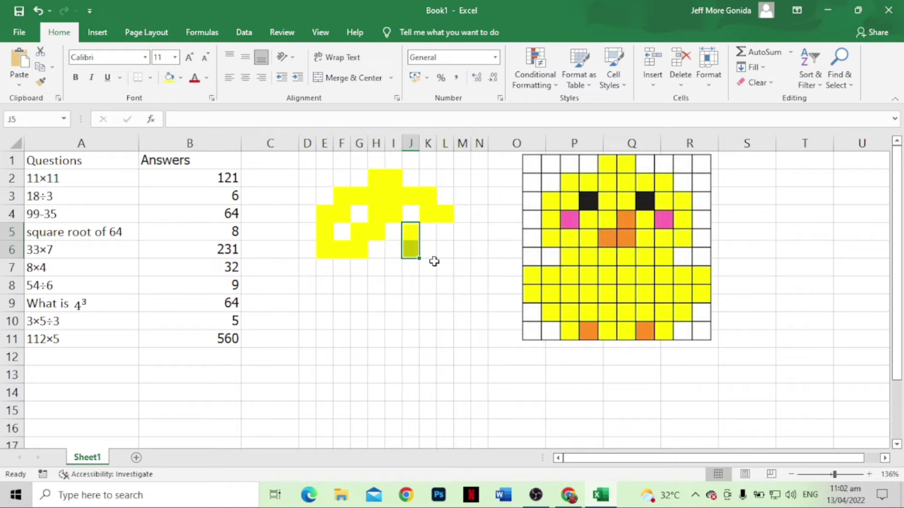
drag(446, 231, 440, 248)
click(169, 78)
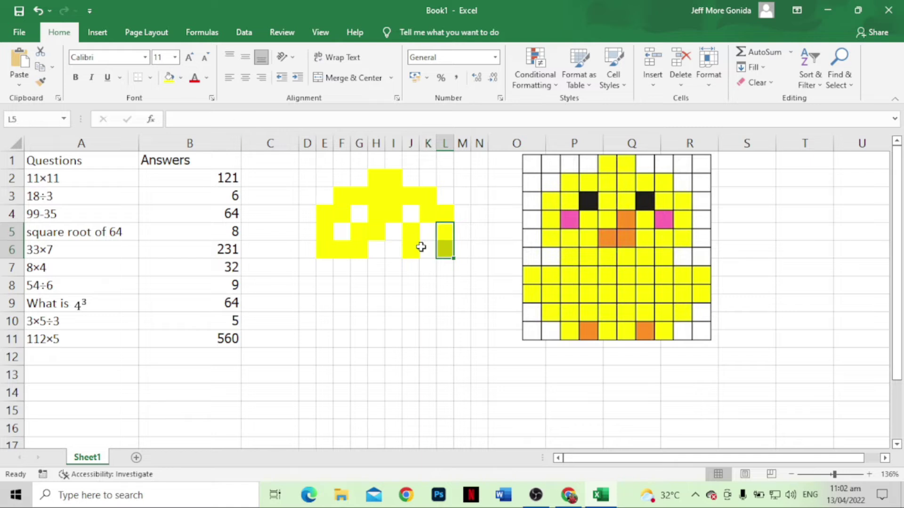
click(423, 248)
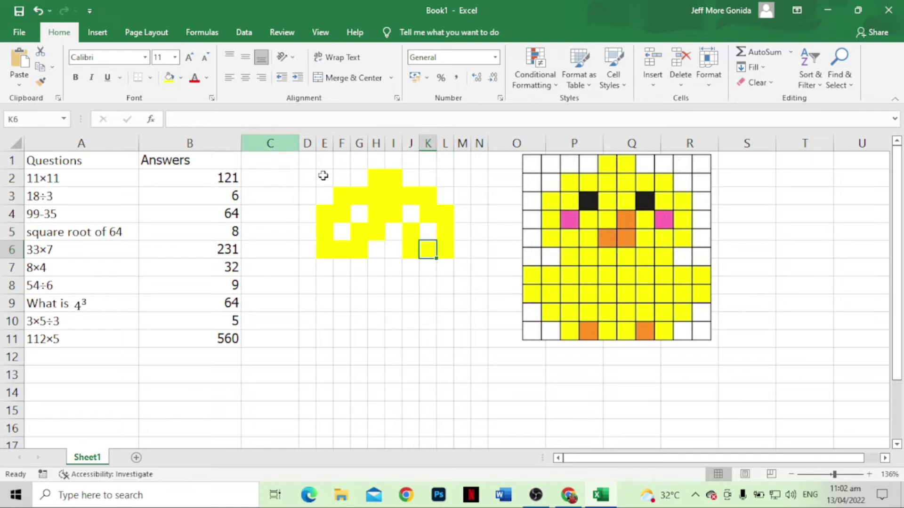
Step: Fill the lower body yellow: F7:K7, the wide block D8:M9, and E10:L10
drag(339, 266, 423, 266)
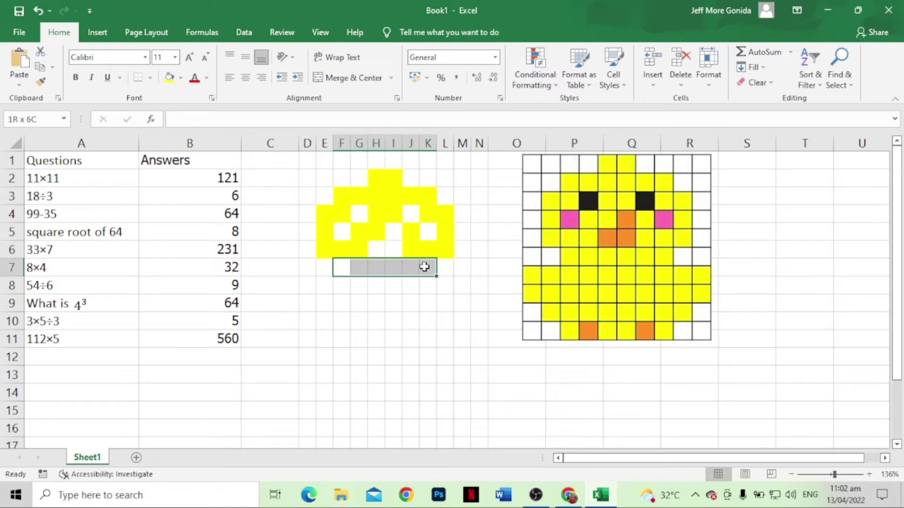
click(168, 78)
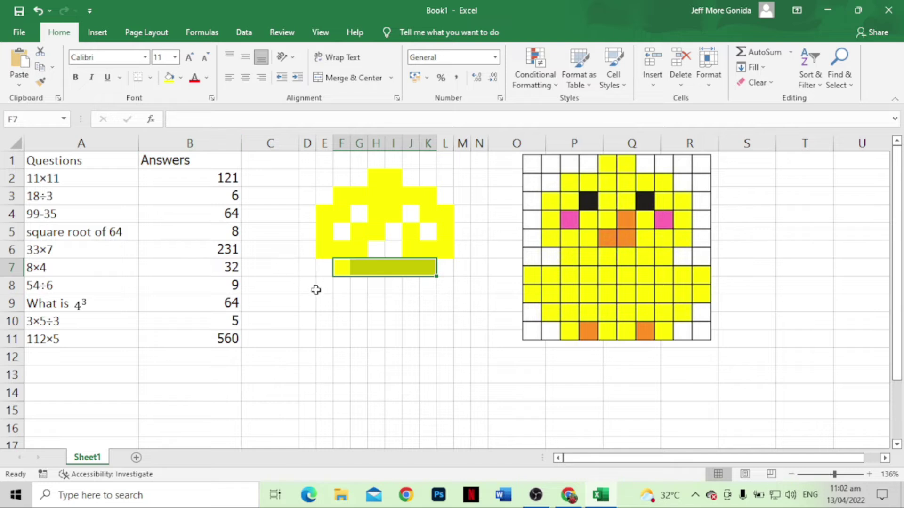
drag(310, 290, 454, 307)
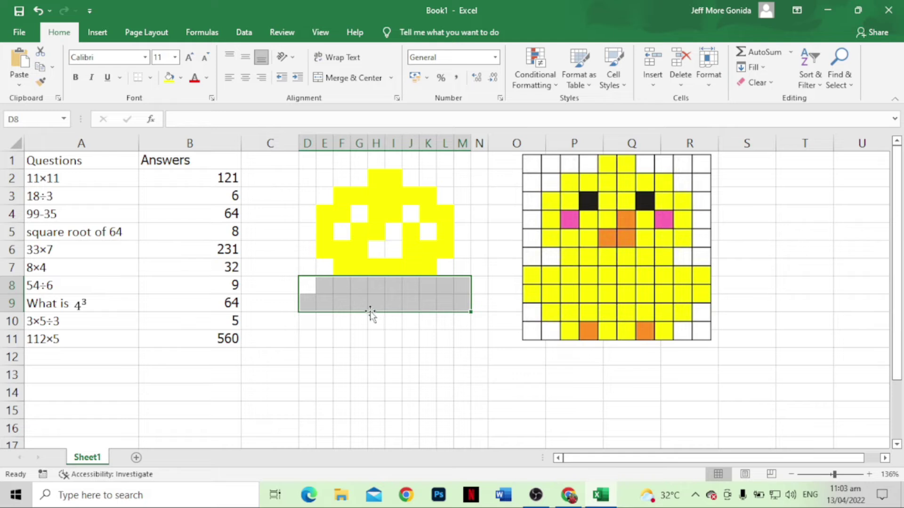
click(169, 76)
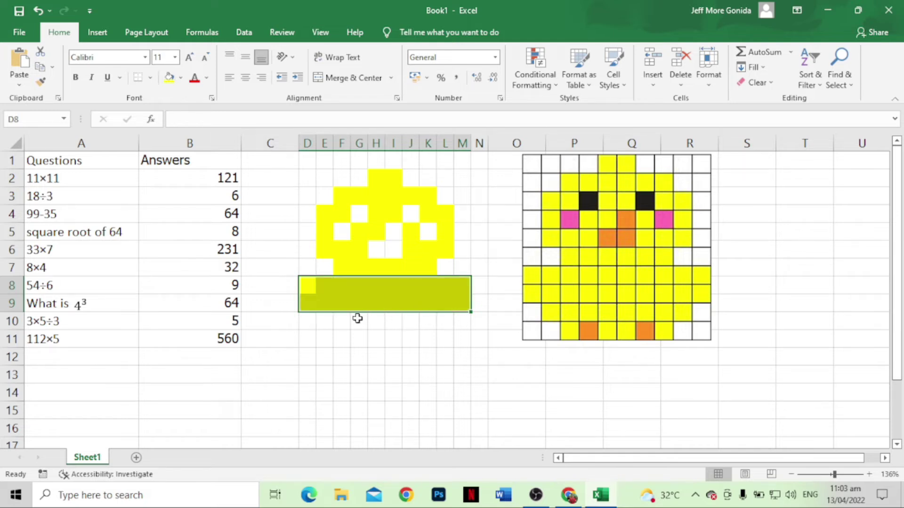
drag(325, 323, 442, 323)
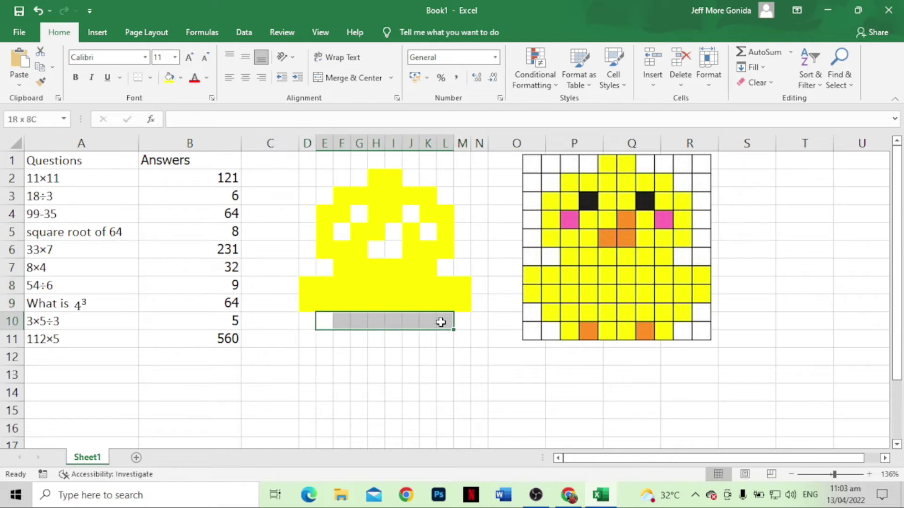
click(169, 78)
Step: Fill row 11 cells F11, H11:J11 and K11 yellow
click(338, 335)
click(169, 77)
drag(375, 338, 405, 339)
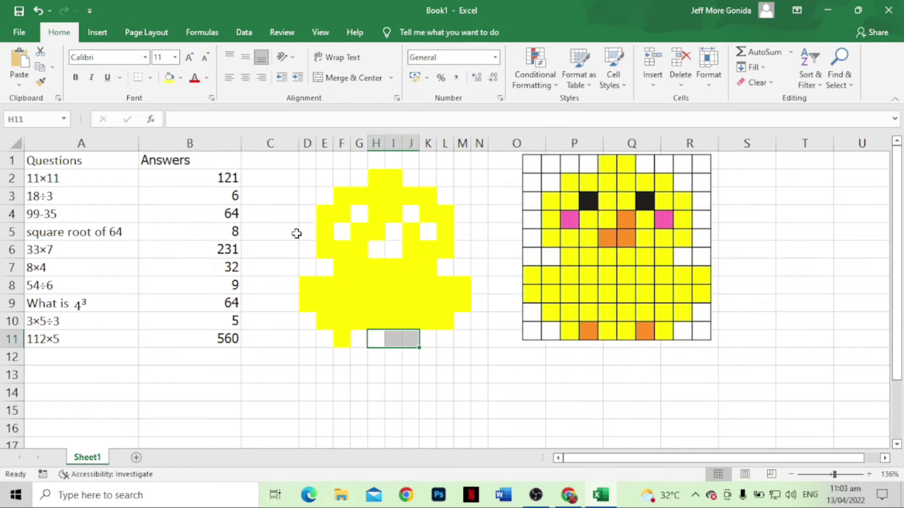
click(169, 77)
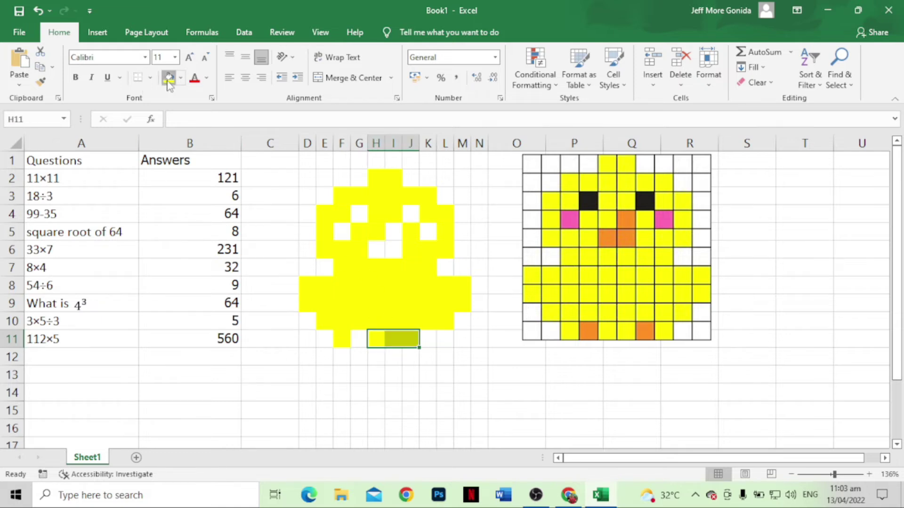
click(430, 342)
key(F4)
click(405, 339)
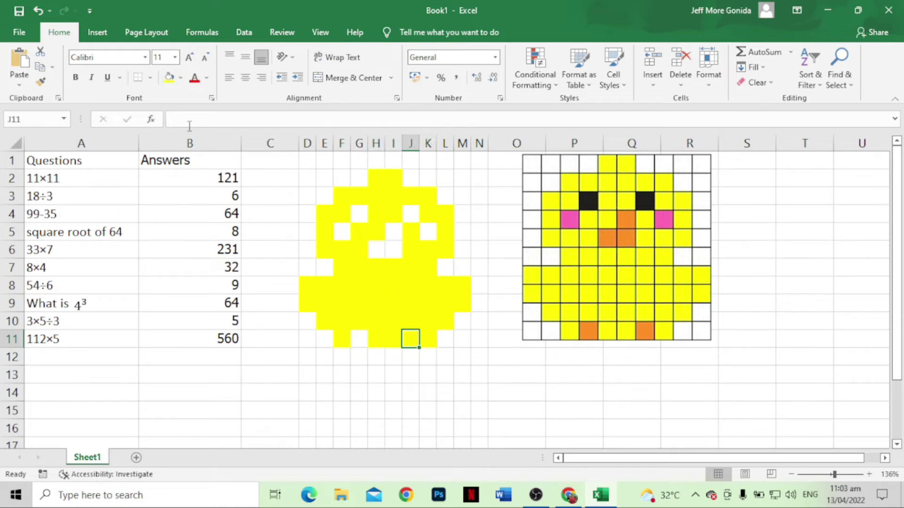
click(180, 77)
Step: Remove J11's yellow fill, then colour feet G11 and J11 orange
click(191, 197)
click(354, 343)
click(180, 78)
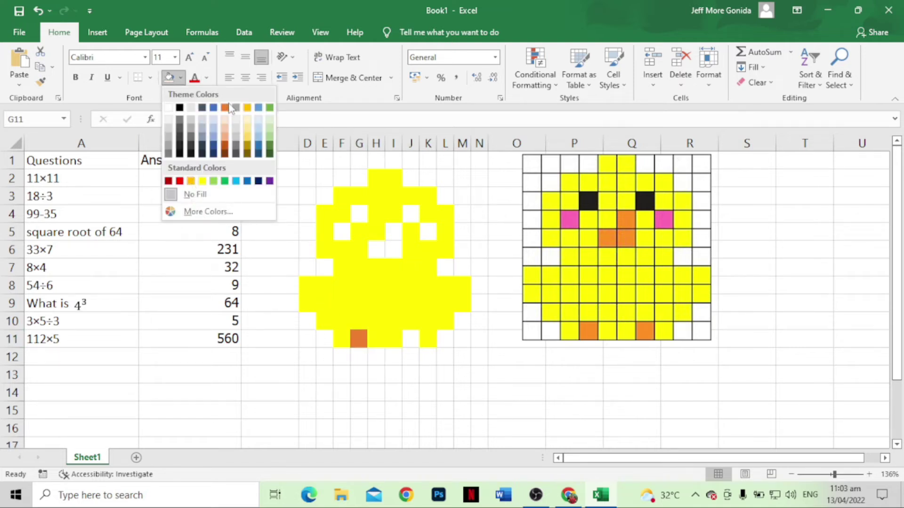
click(190, 181)
click(411, 339)
click(169, 78)
Step: Colour the eye cells G4 and J4 black
click(358, 215)
click(180, 79)
click(179, 88)
click(410, 215)
click(170, 78)
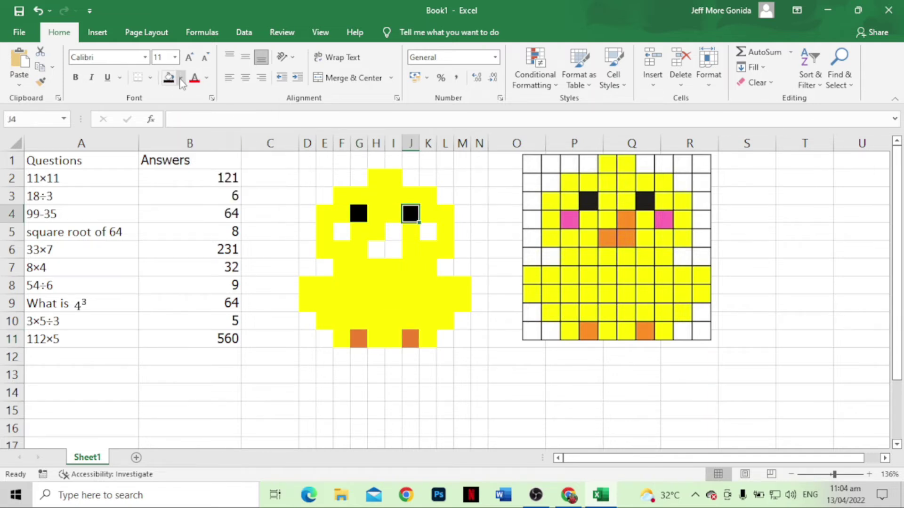
click(180, 78)
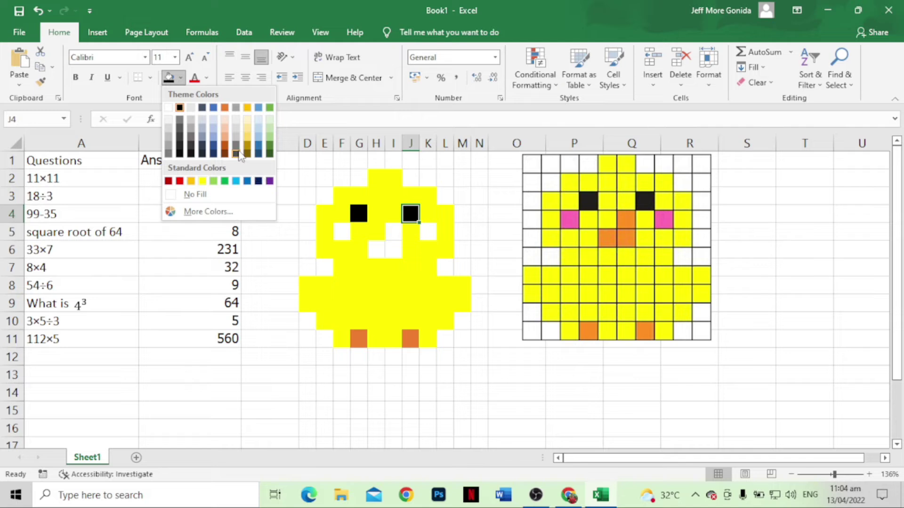
click(208, 211)
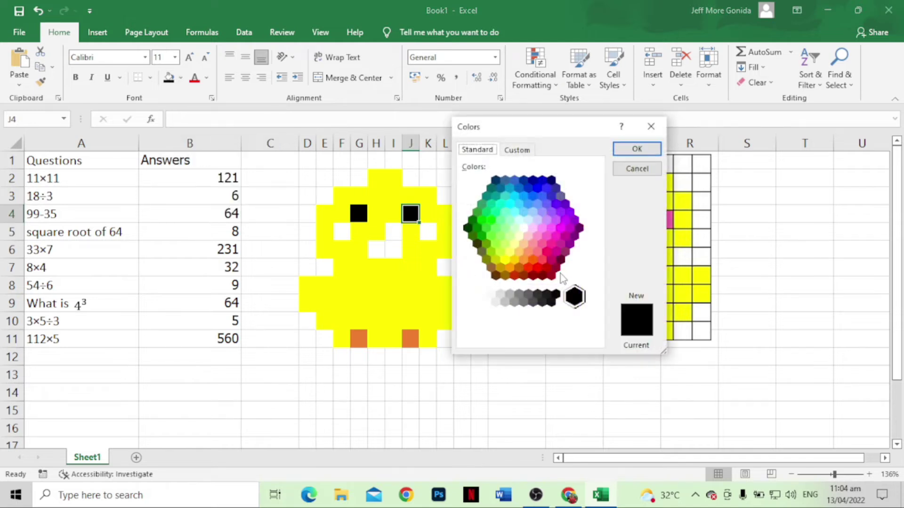
click(641, 147)
Step: Fill cheek cells F5 and K5 with a custom magenta colour
click(343, 232)
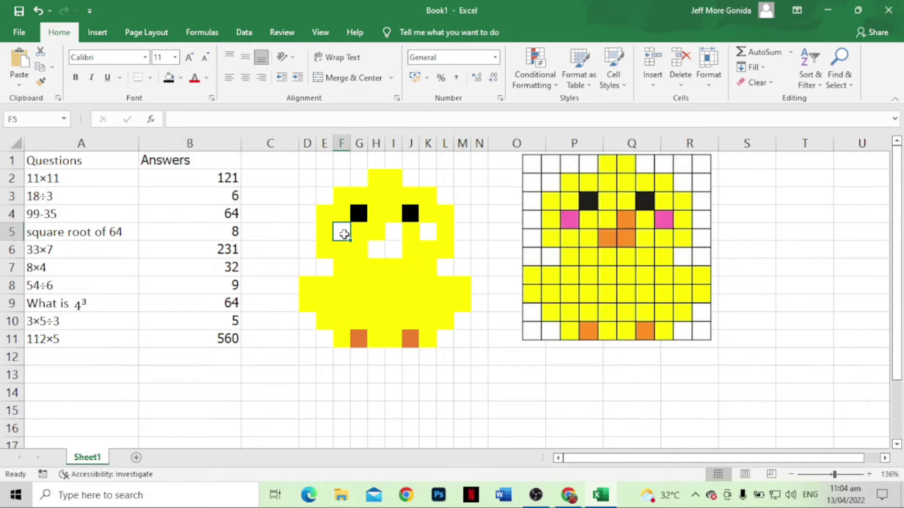
click(181, 78)
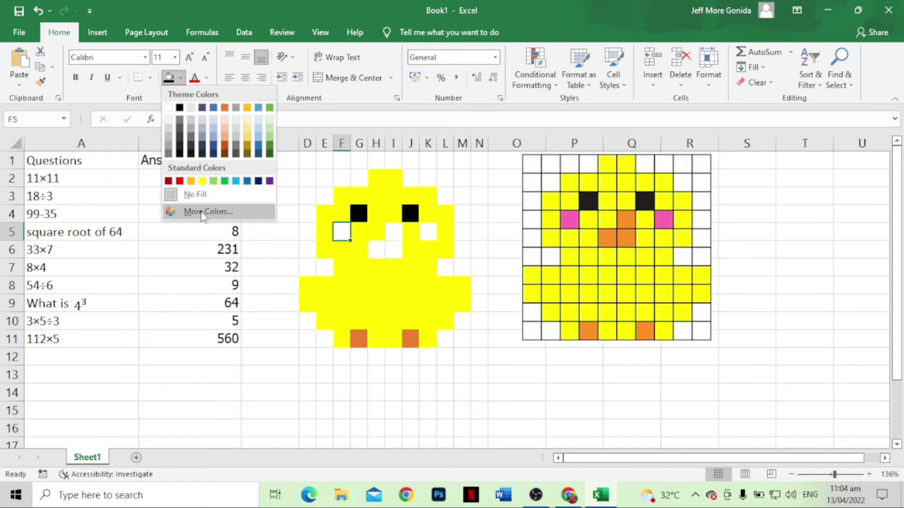
click(203, 211)
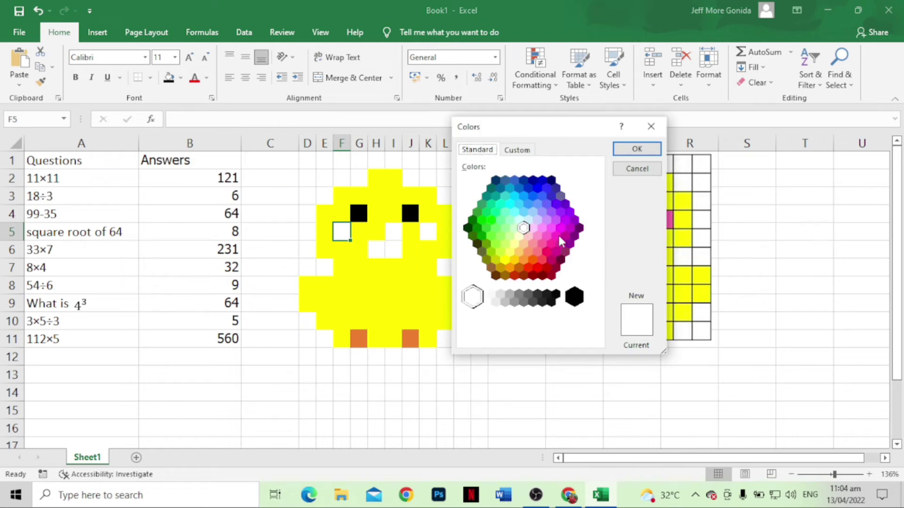
click(559, 228)
click(636, 150)
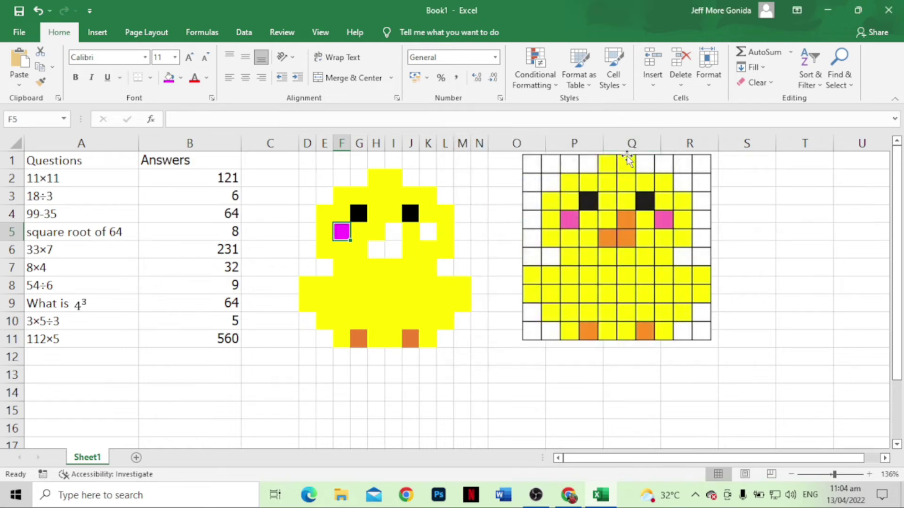
click(428, 232)
click(168, 77)
Step: Colour the beak cells I5 and H6:I6 orange
click(395, 231)
click(180, 78)
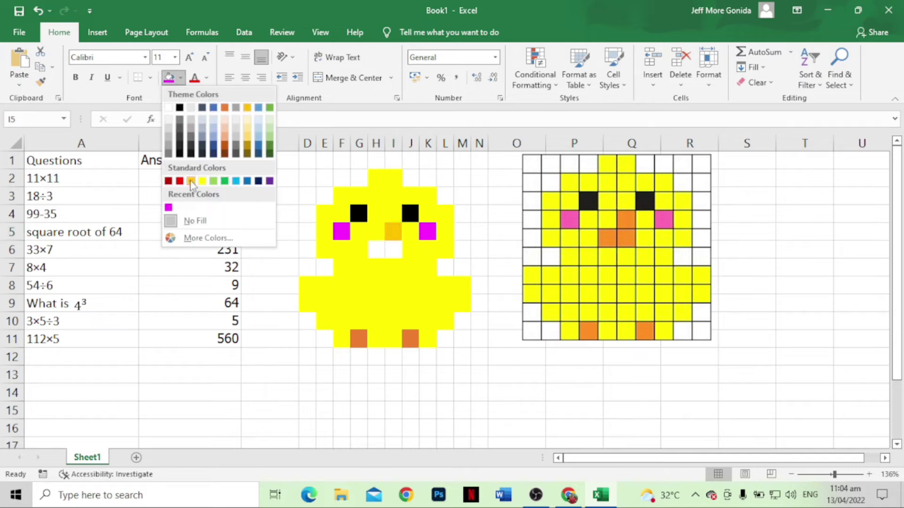
click(190, 181)
click(392, 250)
drag(377, 250, 388, 251)
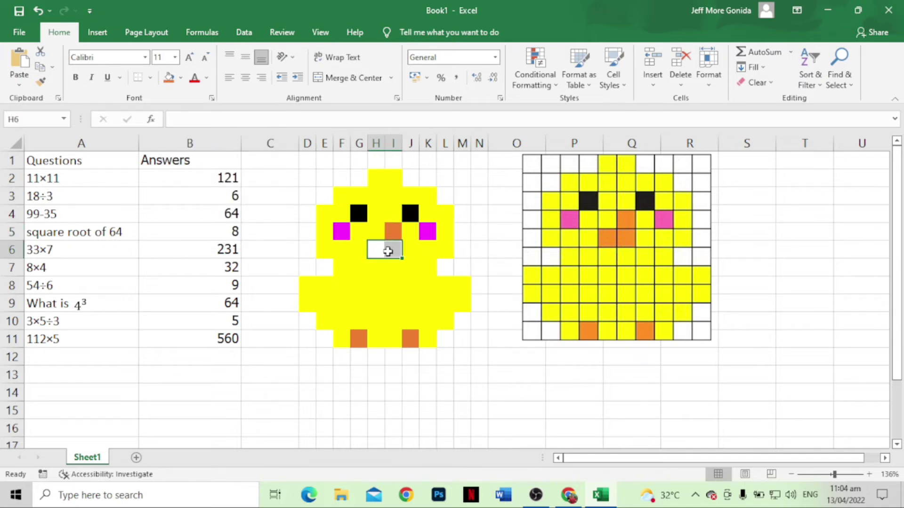
click(168, 77)
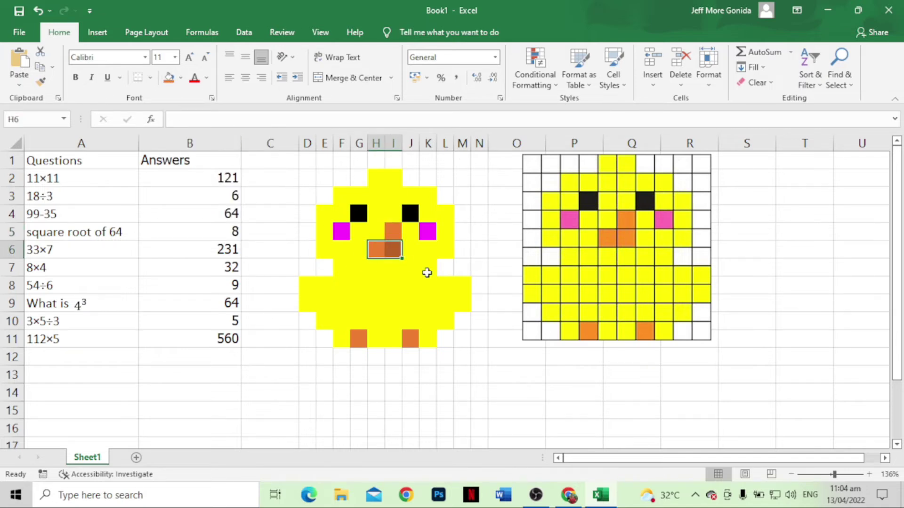
click(427, 273)
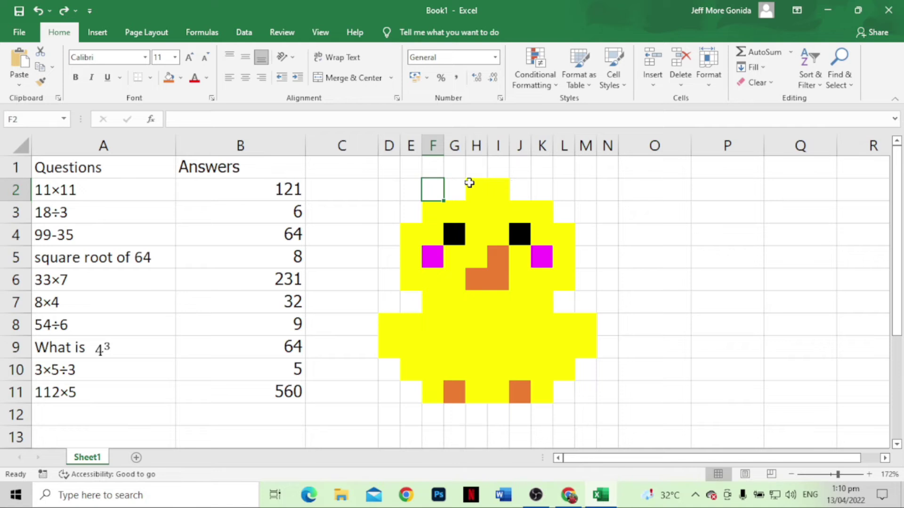
Step: Give H2:I2 a 'Use a formula' conditional rule =$B$2<>121 with a fill format
drag(469, 181, 507, 190)
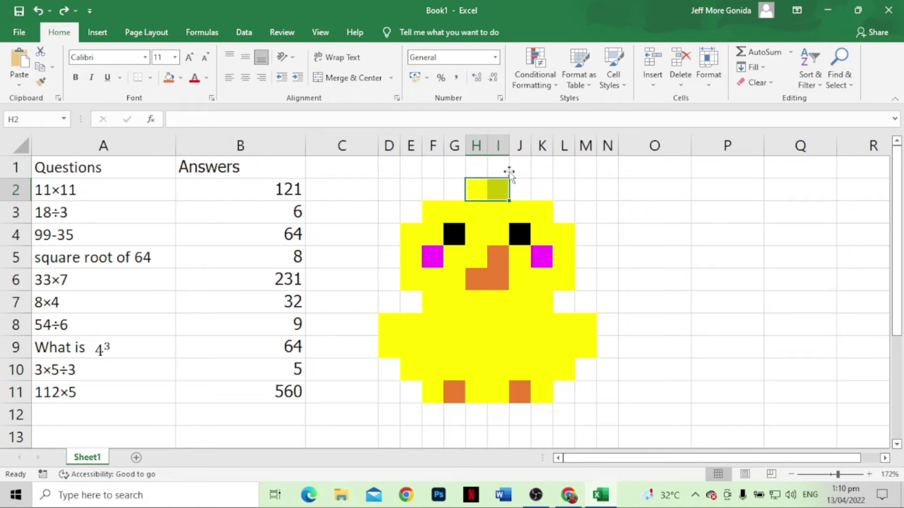
click(544, 87)
mouse_move(560, 110)
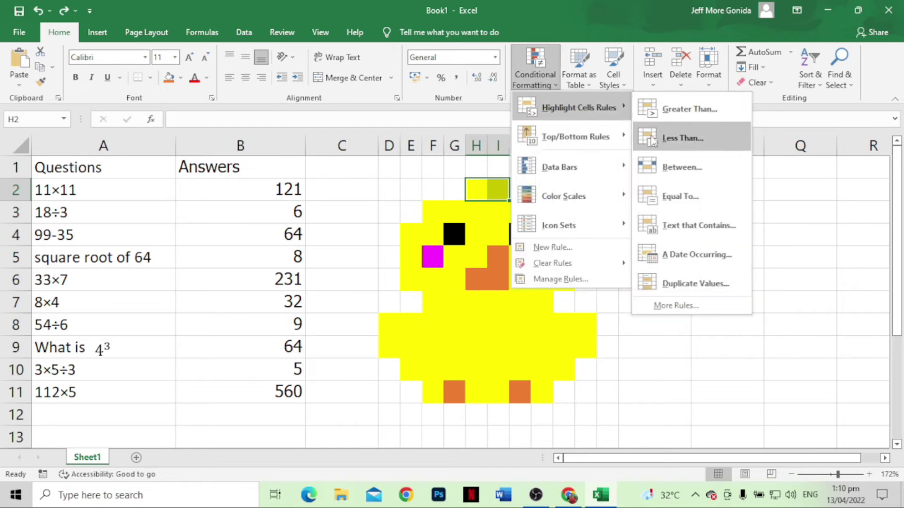
click(673, 306)
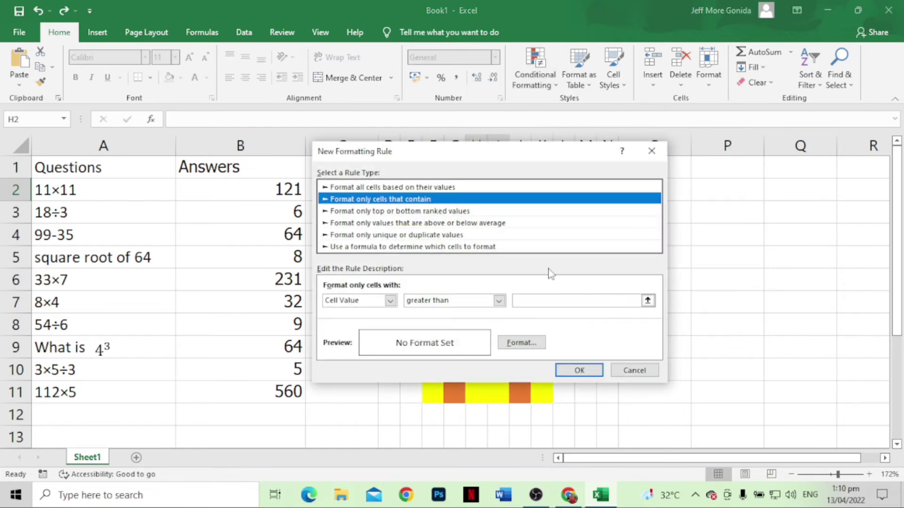
click(385, 247)
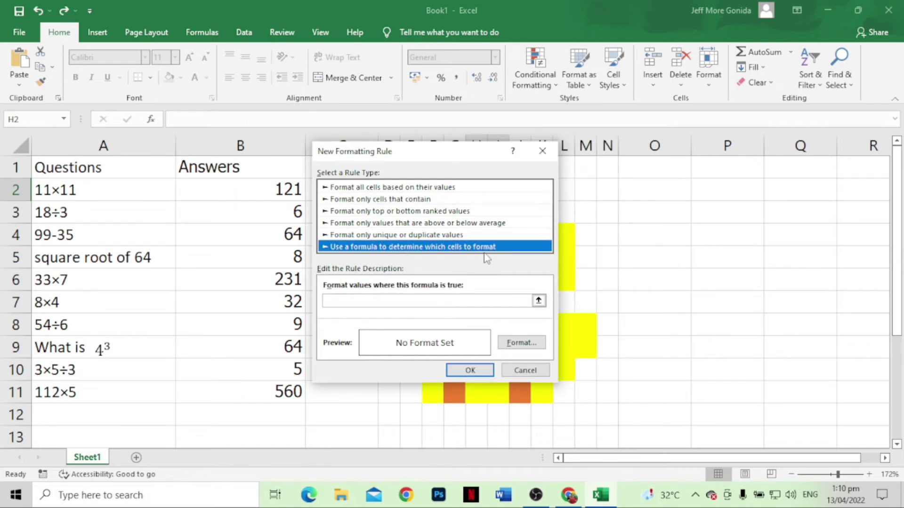
click(436, 303)
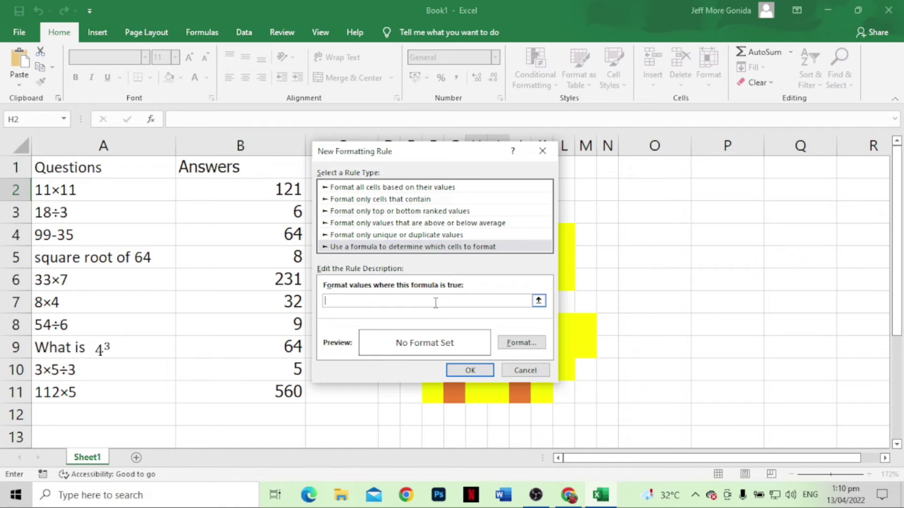
click(283, 188)
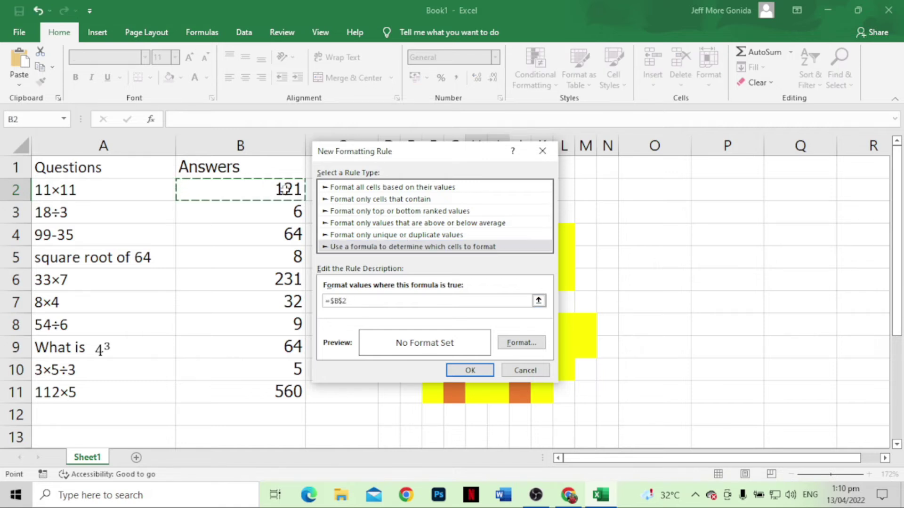
text(<>121)
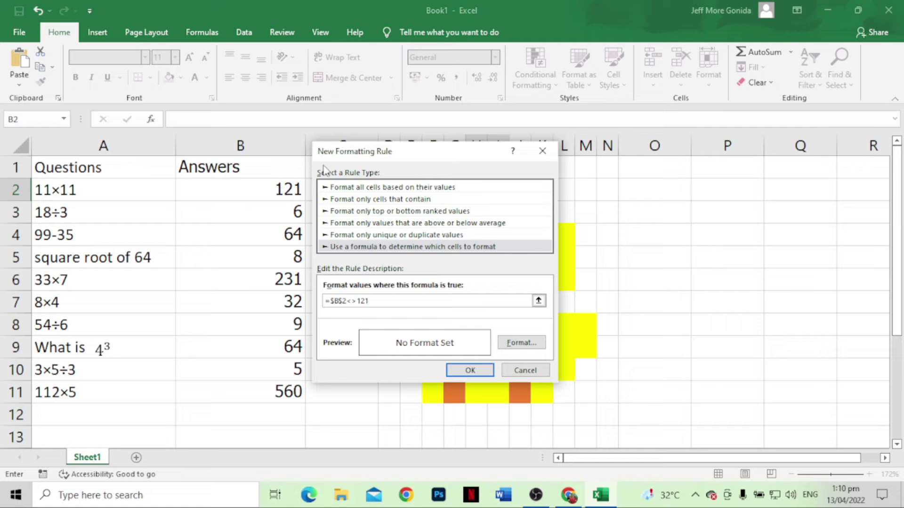
click(521, 344)
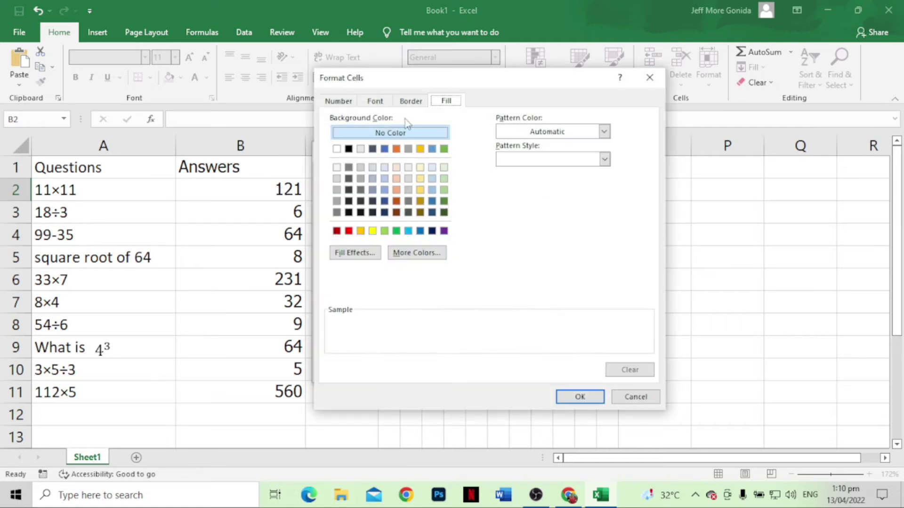
click(580, 400)
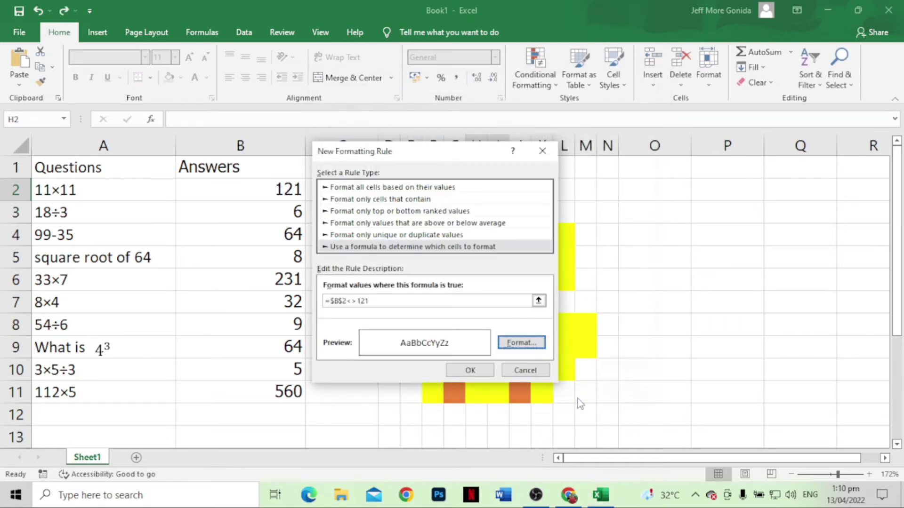
click(470, 371)
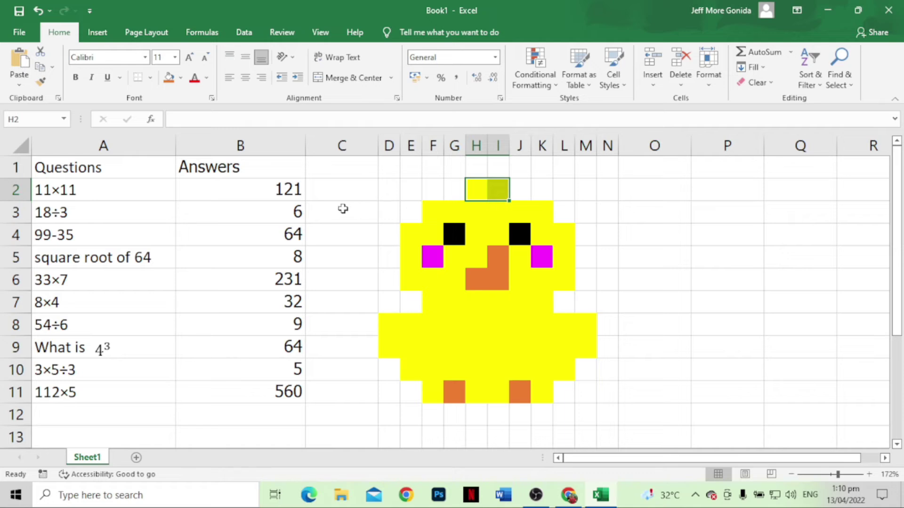
Step: Select F3:H3, I8:L8 and H11:I11 together
click(432, 212)
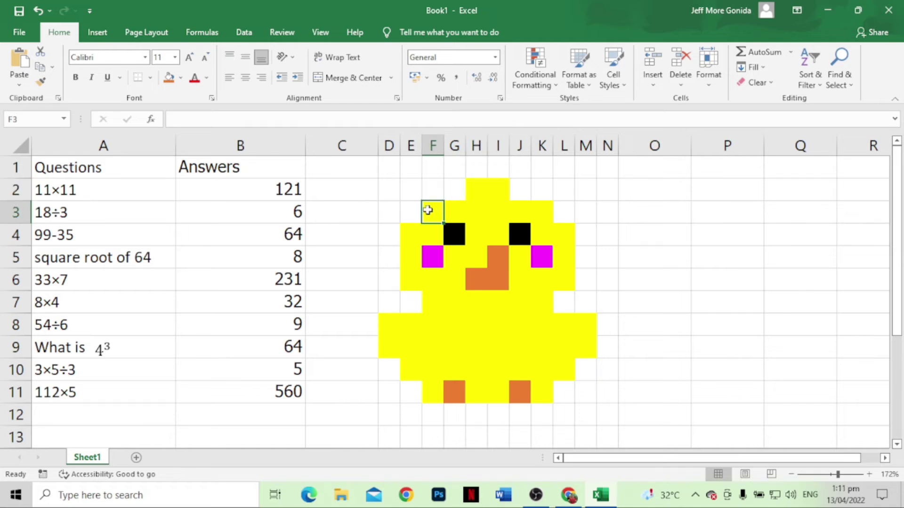
drag(428, 206, 482, 212)
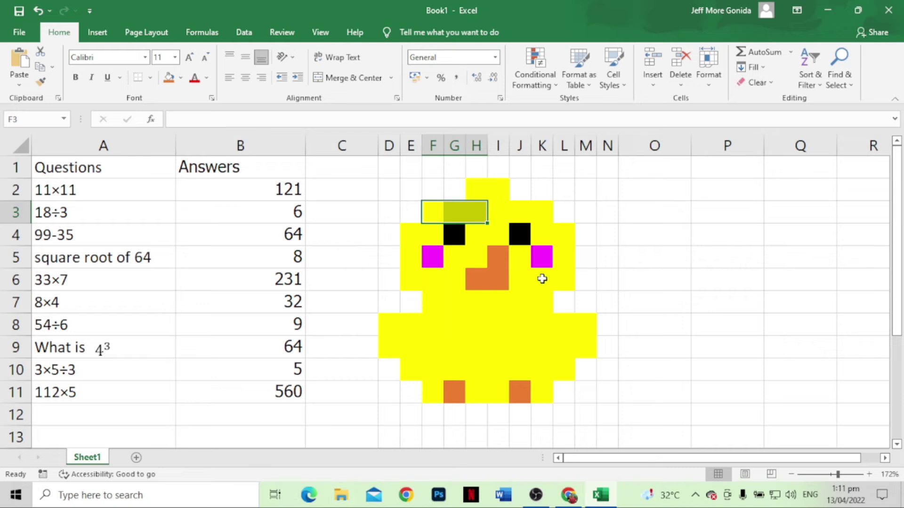
ctrl+drag(498, 324, 587, 325)
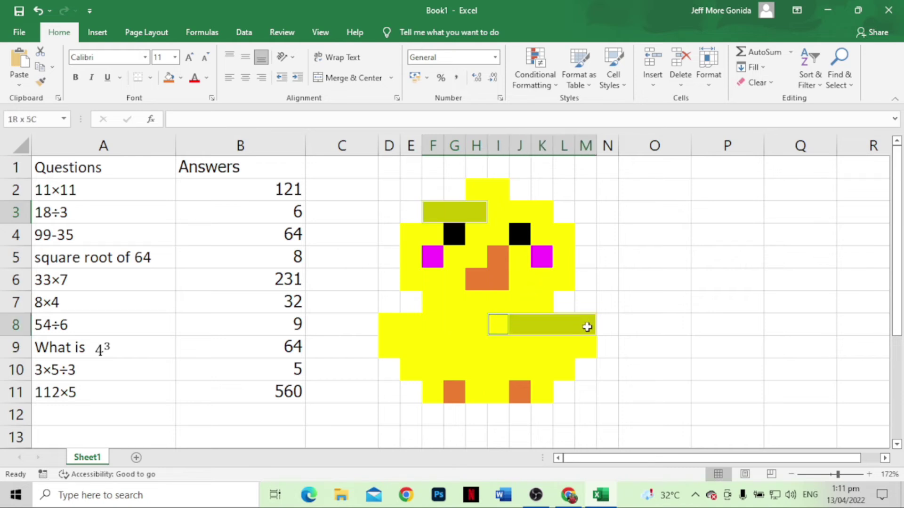
ctrl+drag(470, 391, 495, 390)
Step: Apply a formula rule =$B$3<>6 with a fill format to the selected cells
click(536, 75)
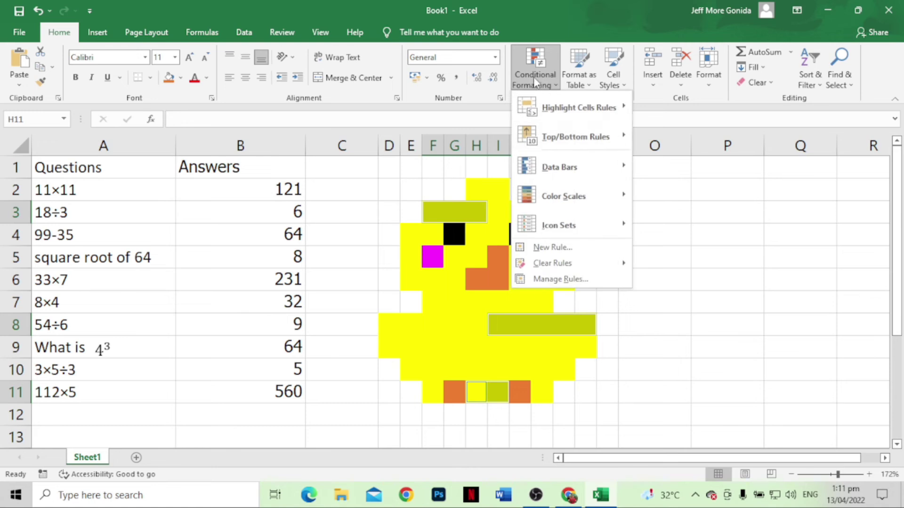
mouse_move(579, 107)
click(689, 307)
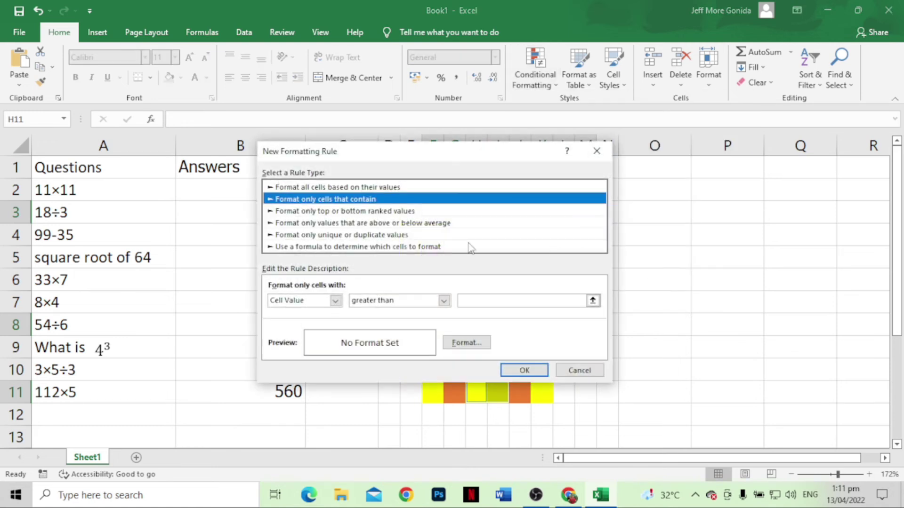
click(410, 248)
drag(403, 151, 641, 163)
click(296, 211)
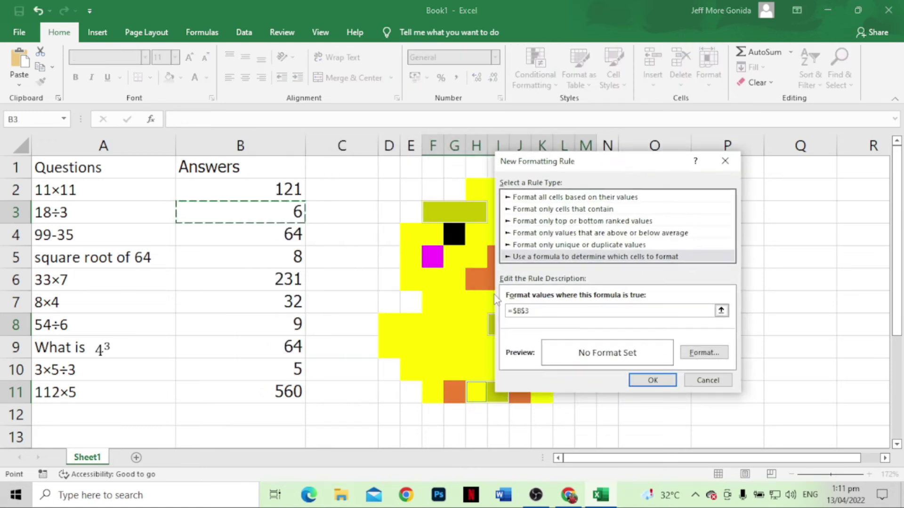
text(<>)
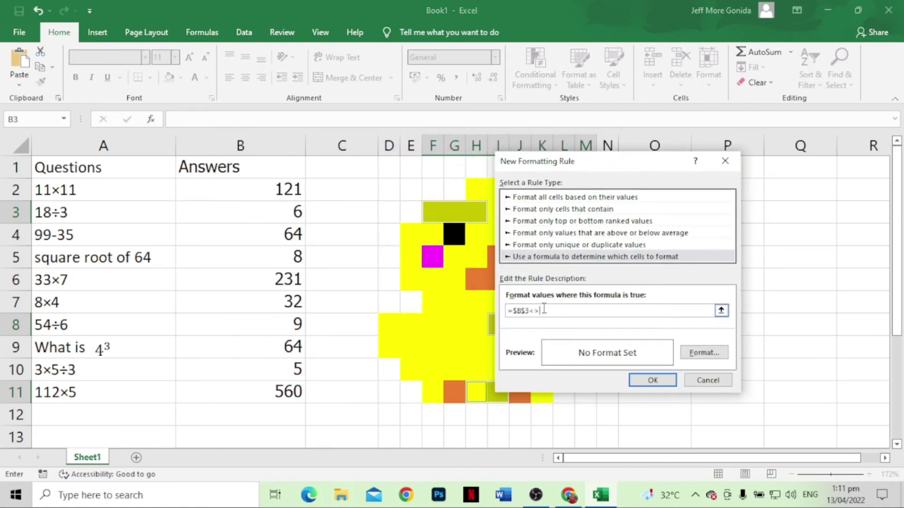
click(703, 353)
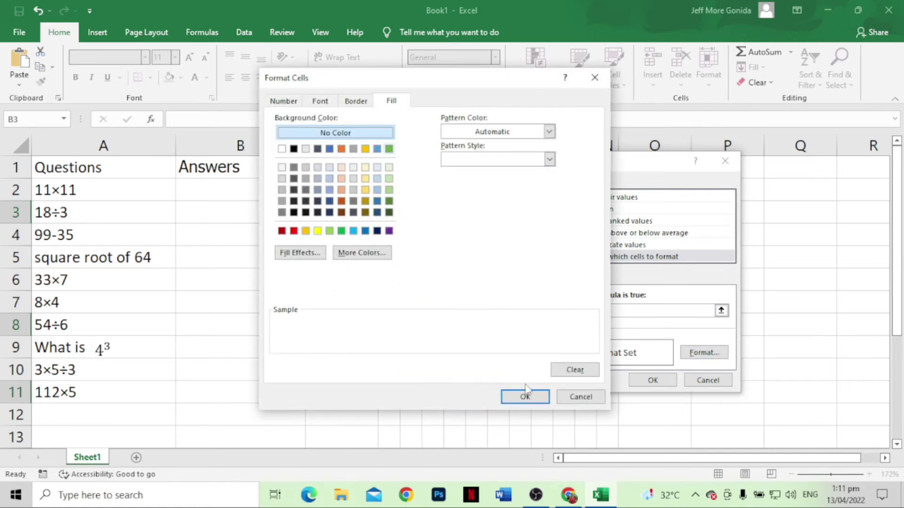
click(527, 395)
click(652, 380)
double_click(300, 190)
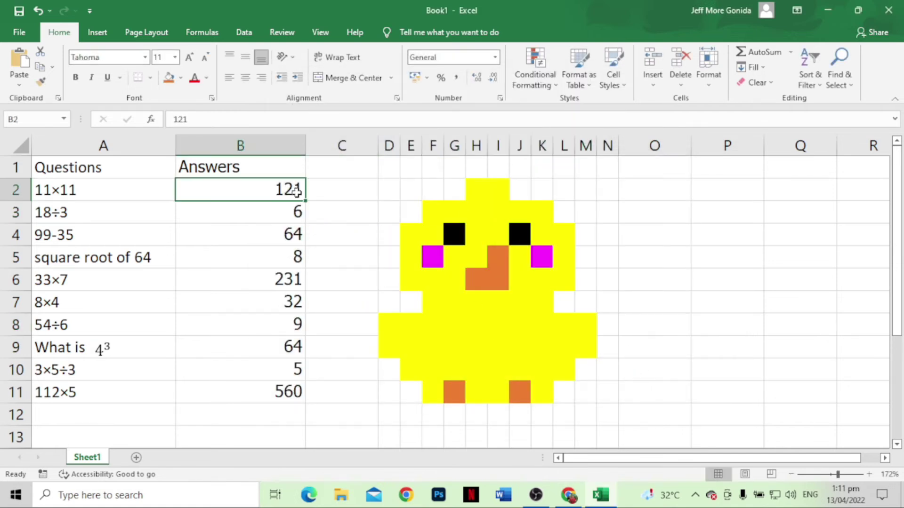
Step: Clear the answers 121 in B2 and 6 in B3
key(BackSpace)
key(BackSpace)
key(BackSpace)
click(294, 212)
key(BackSpace)
click(294, 242)
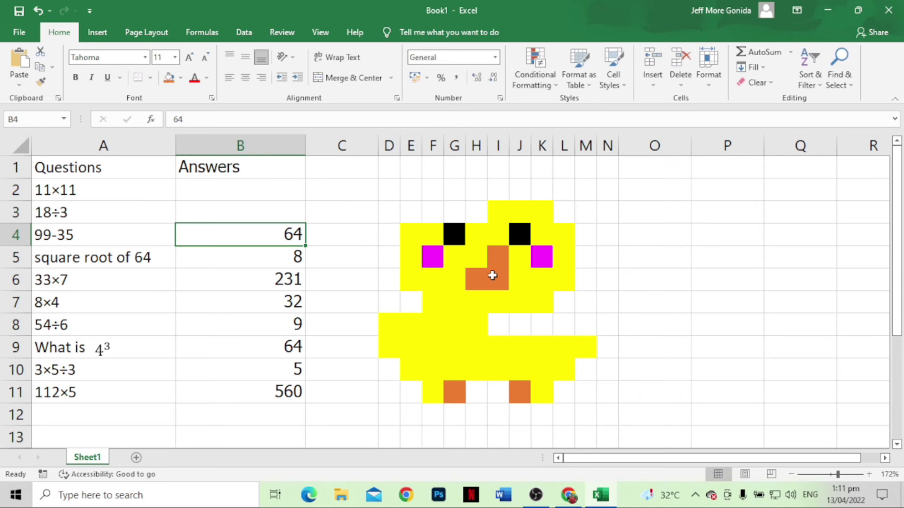
Step: Select cells D9:I9 together with J5
drag(384, 339, 498, 345)
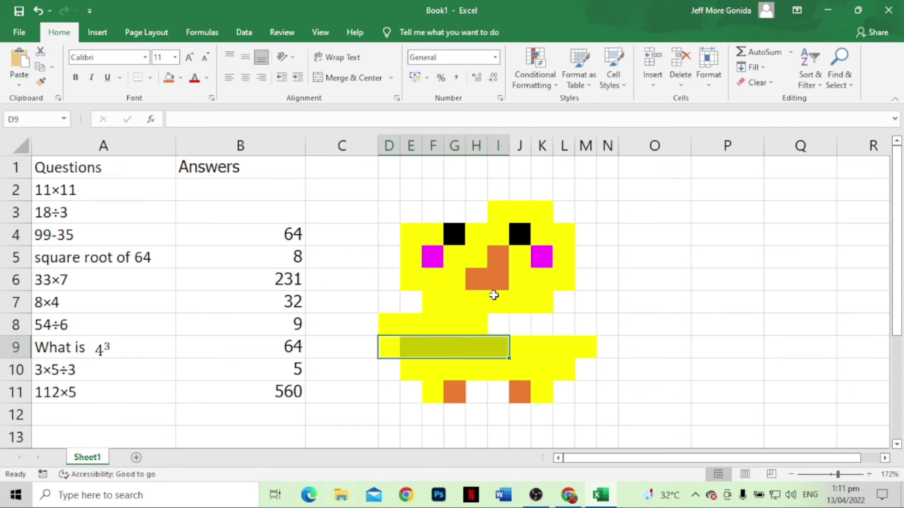
shift+click(513, 297)
drag(384, 340, 494, 347)
shift+click(515, 256)
drag(384, 346, 497, 347)
click(517, 254)
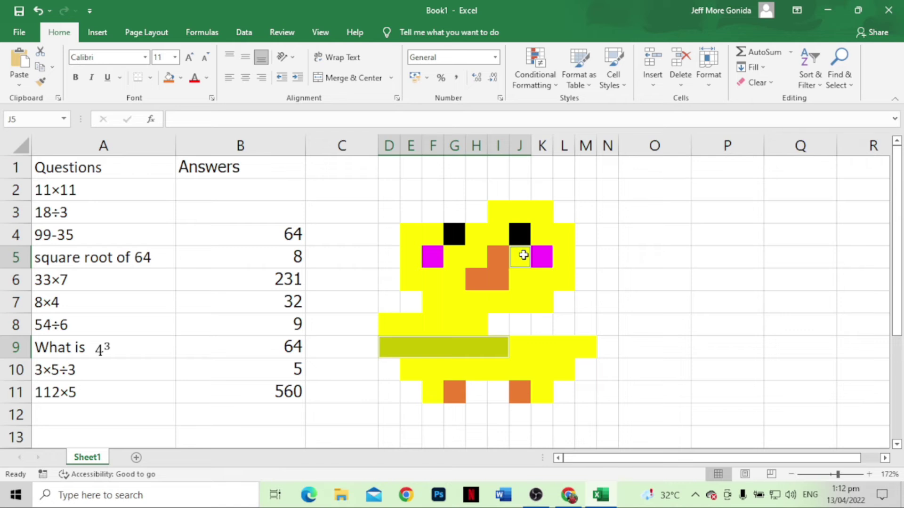
Step: Add a formula rule =$B$4<>64 with a fill format to D9:I9 and J5
click(532, 75)
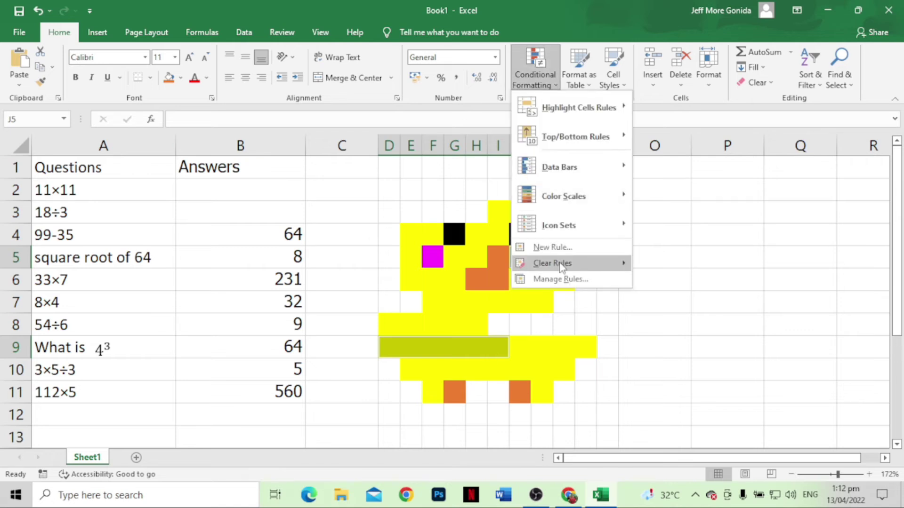
click(547, 245)
click(560, 257)
drag(573, 168, 678, 178)
click(271, 237)
text(<>64)
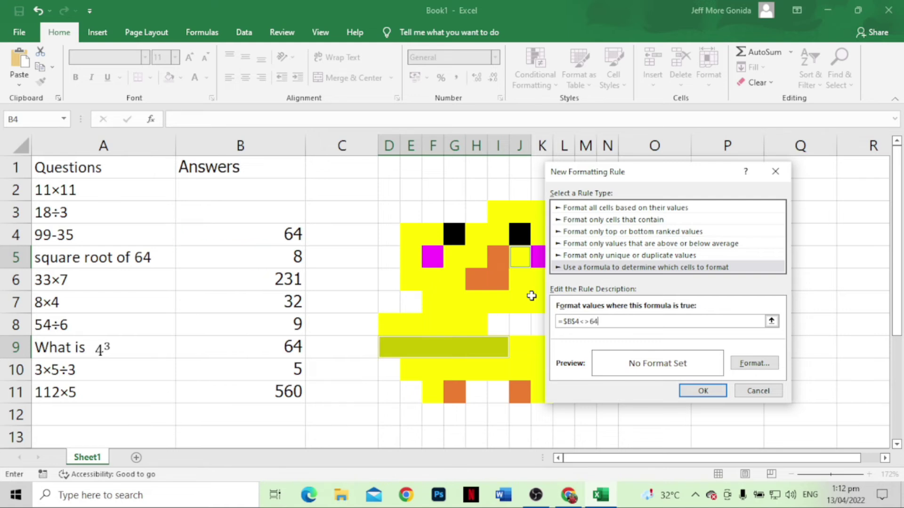
click(754, 363)
click(703, 406)
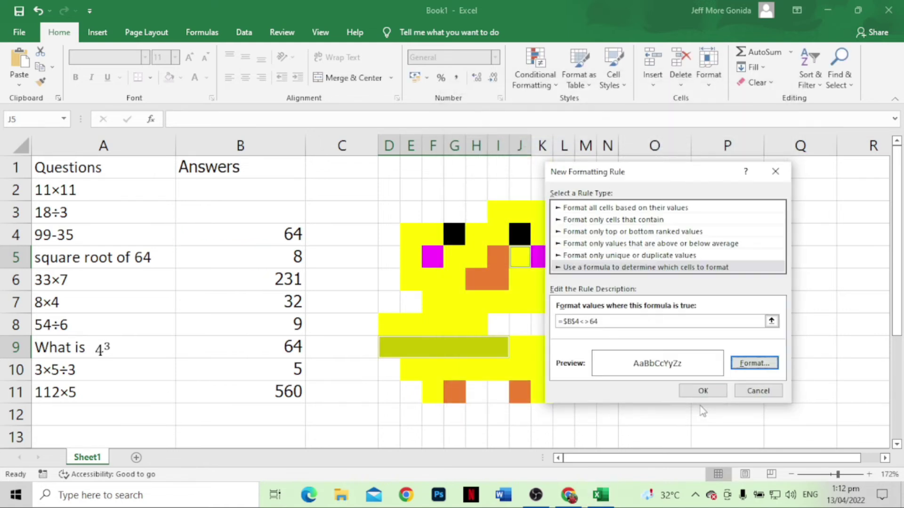
click(702, 391)
Step: Delete the 64 answer from B4
double_click(297, 234)
key(BackSpace)
key(BackSpace)
click(298, 256)
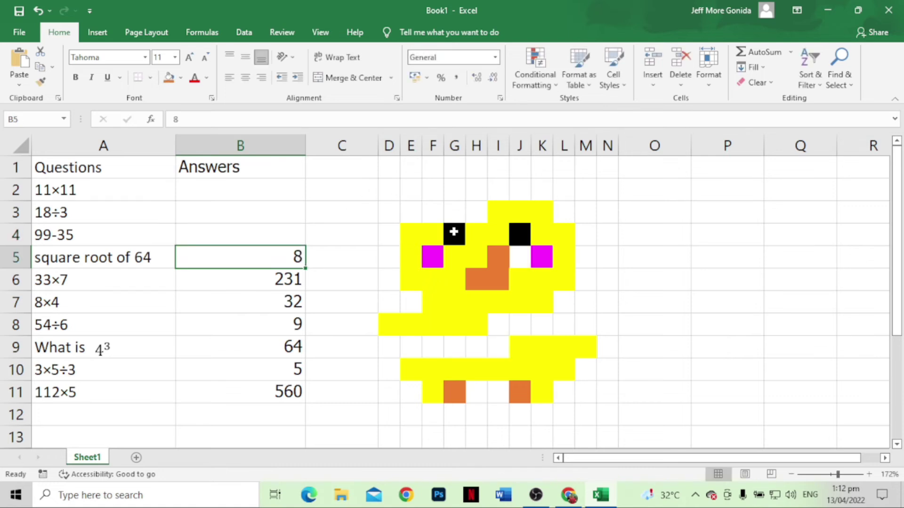
Step: Select the eye, cheek and beak cells G4, J4, F5, I5, I6 and H6
click(453, 231)
ctrl+click(519, 234)
ctrl+click(432, 256)
ctrl+click(494, 258)
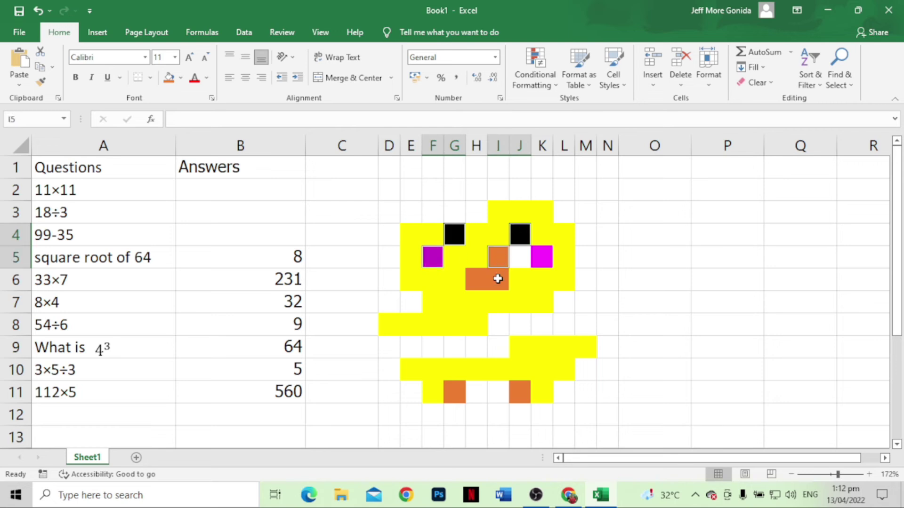
ctrl+click(497, 279)
ctrl+click(476, 279)
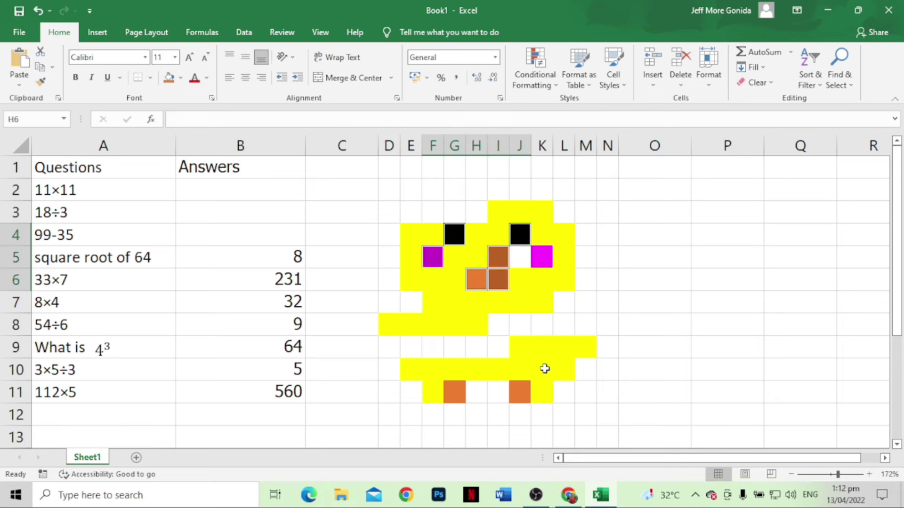
Step: Give J10:K10 a formula rule on B5 (=$B$5<>8) with no fill
drag(512, 367, 538, 369)
click(535, 75)
mouse_move(579, 107)
click(673, 309)
click(597, 268)
click(640, 321)
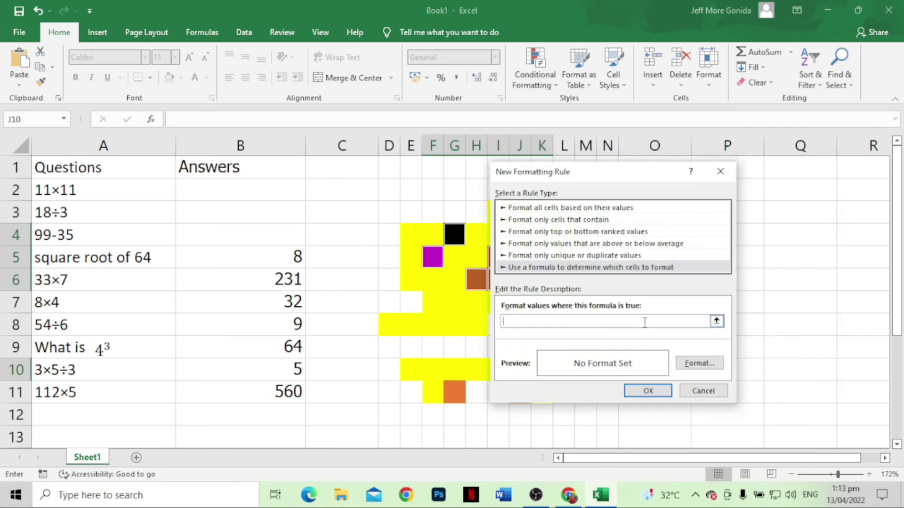
click(292, 259)
text(<>8)
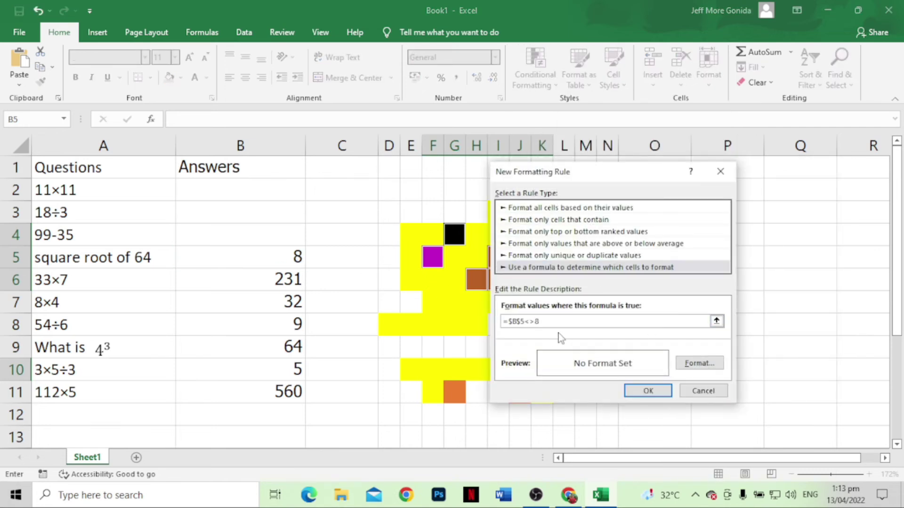
click(700, 363)
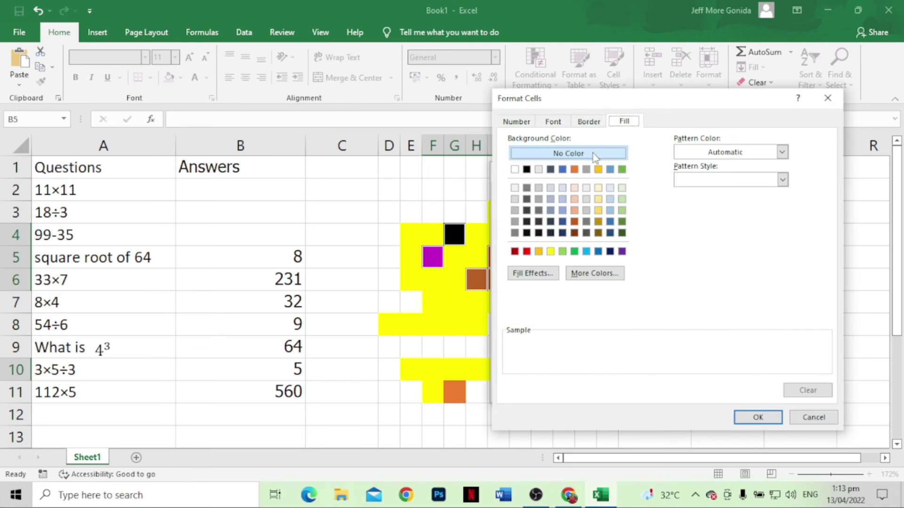
click(760, 420)
click(645, 392)
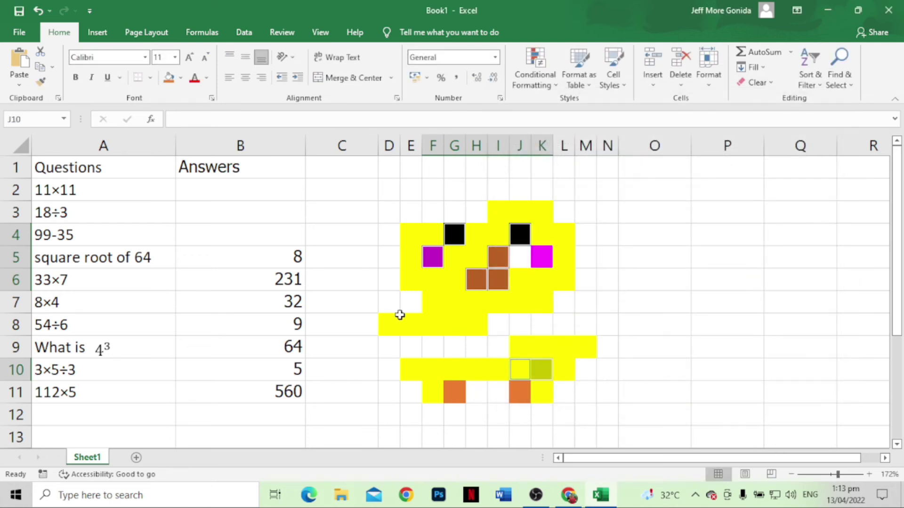
Step: Clear the 8 from answer cell B5
click(297, 261)
key(BackSpace)
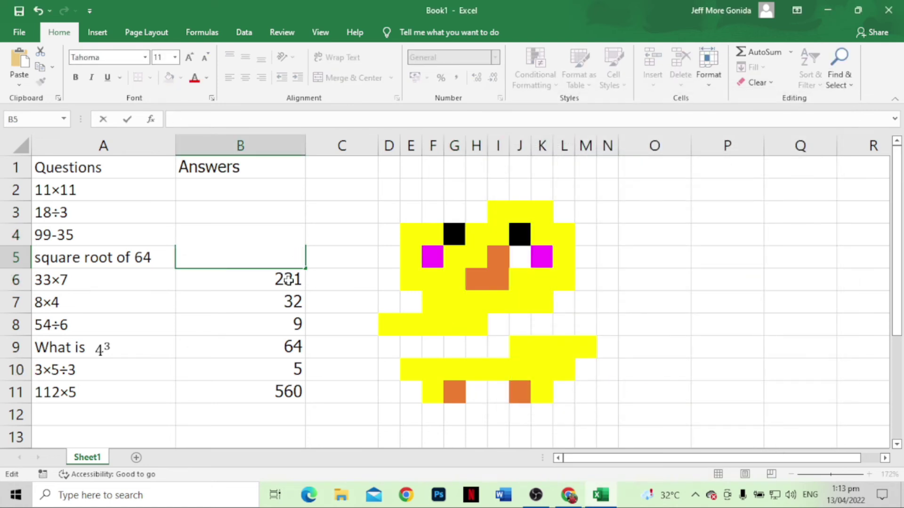
key(Return)
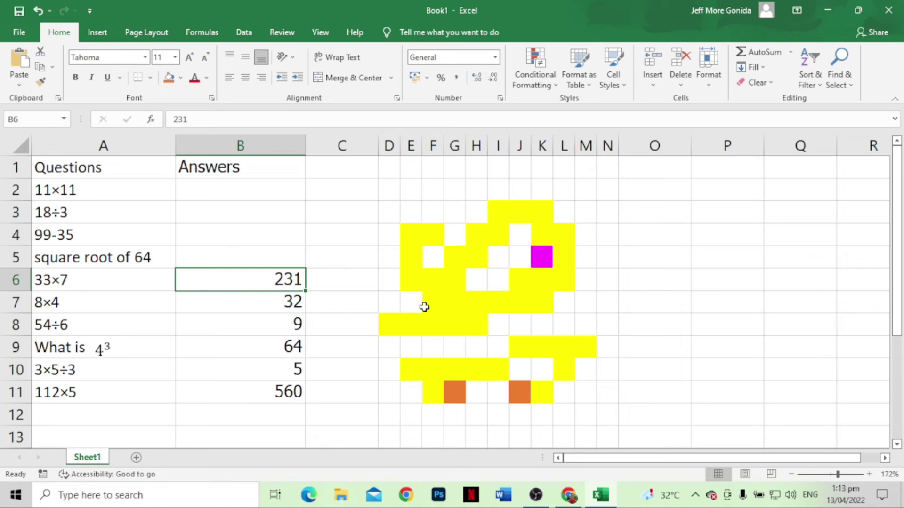
Step: Select the chick pixel cells D8:F8, I3:K3 and L9:M9 together
click(389, 324)
drag(394, 322, 514, 207)
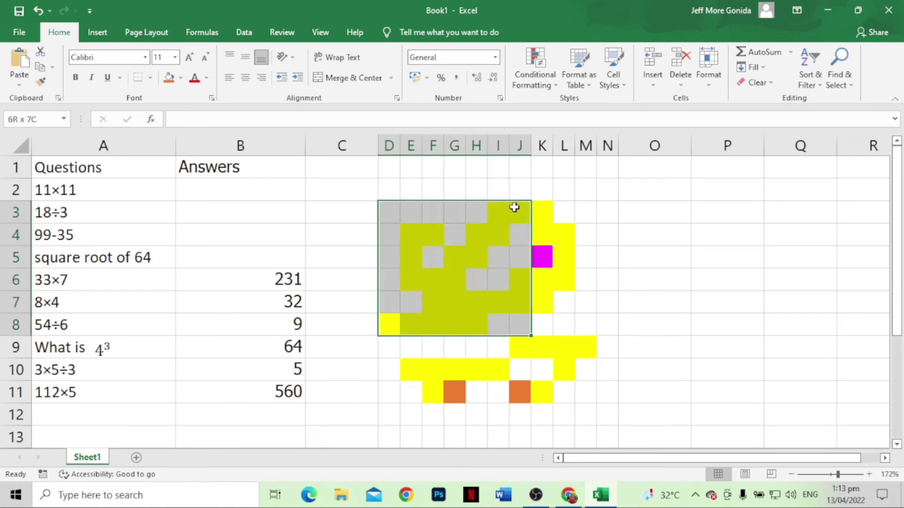
click(394, 323)
drag(400, 323, 434, 324)
ctrl+click(493, 210)
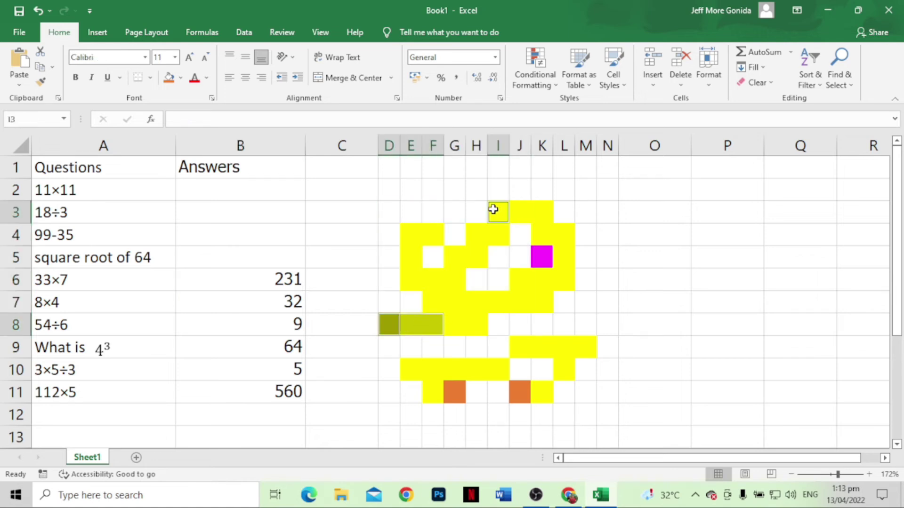
drag(493, 210, 536, 213)
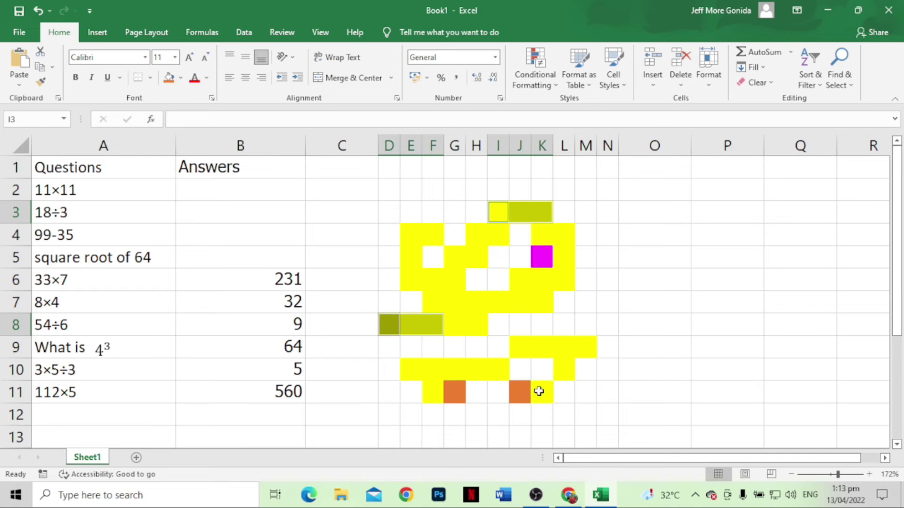
drag(564, 347, 580, 347)
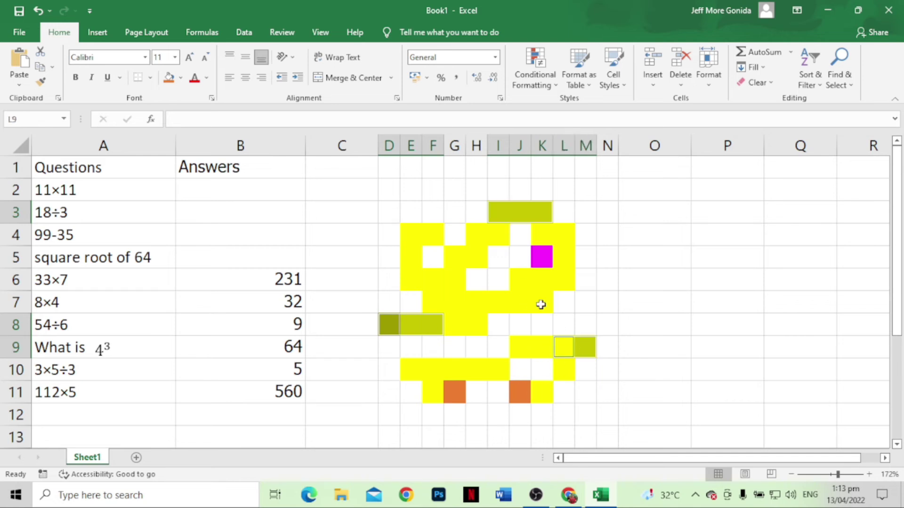
Step: Add a formula conditional format =$B$6<>231 with no fill to those cells
click(536, 75)
mouse_move(575, 107)
click(692, 306)
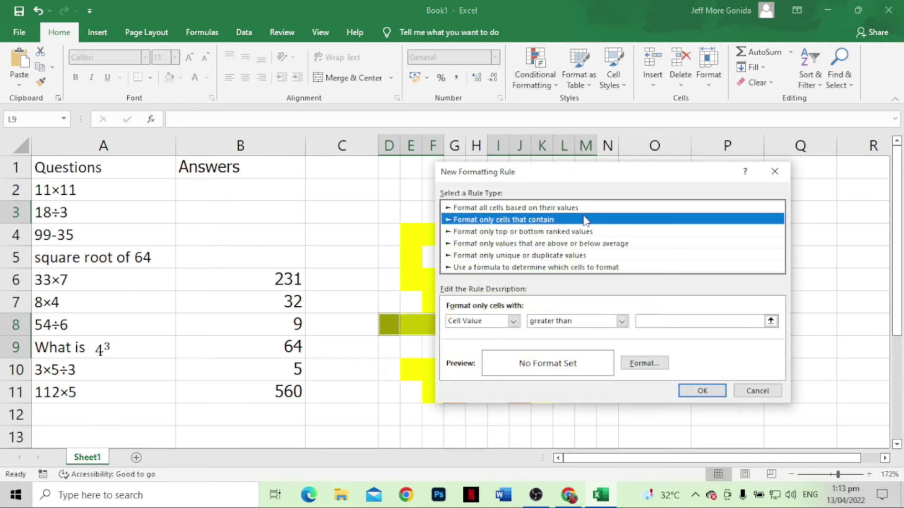
click(536, 267)
click(660, 321)
drag(541, 173, 643, 173)
click(292, 281)
text(<>231)
click(746, 365)
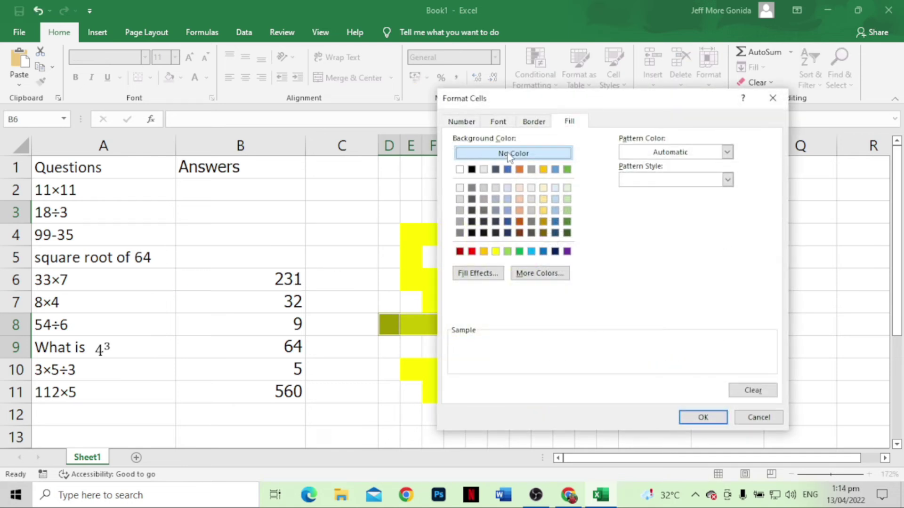
click(706, 418)
click(695, 392)
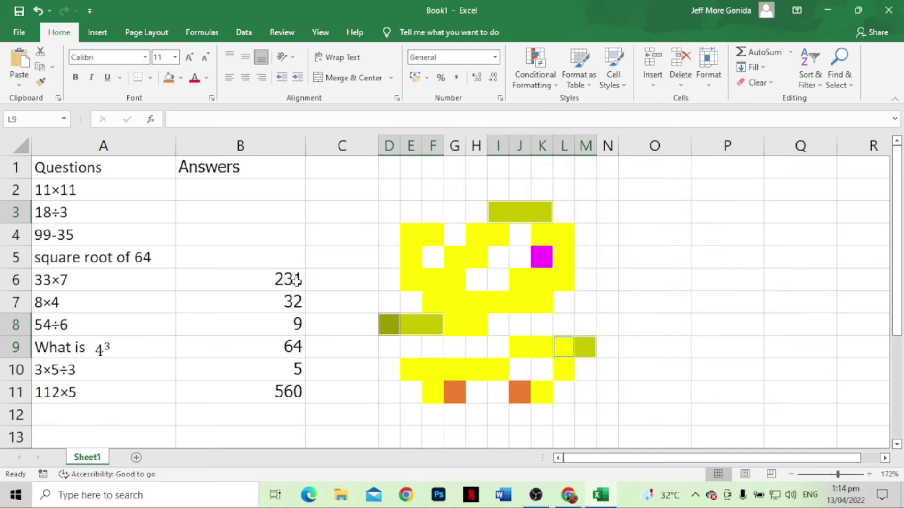
Step: Delete the 231 answer from B6 so the pixels turn white
double_click(298, 278)
key(BackSpace)
key(BackSpace)
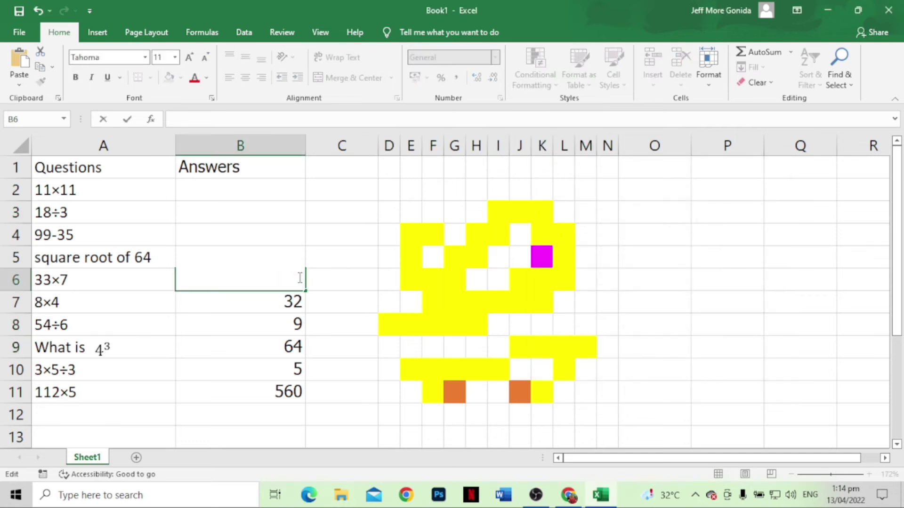
click(293, 301)
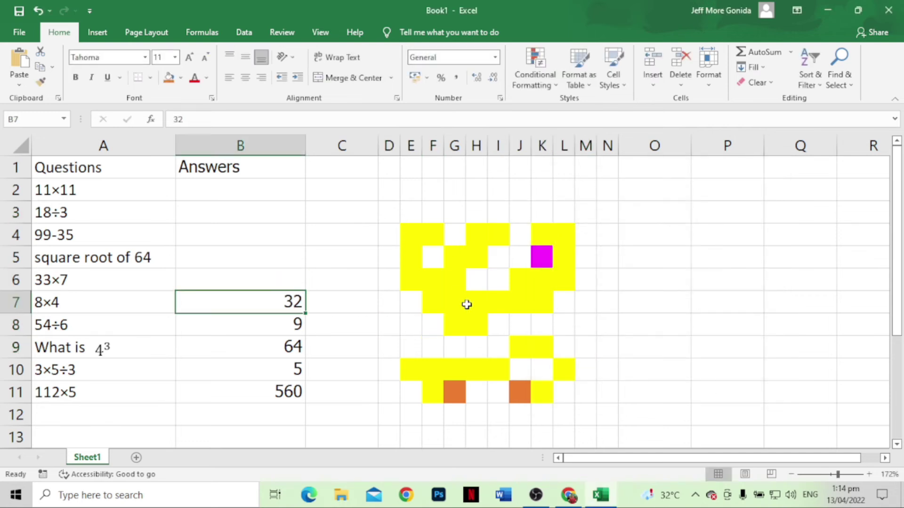
Step: Select the pixel cells E4:F4, J6:L6, G11 and J11
ctrl+drag(409, 237, 433, 234)
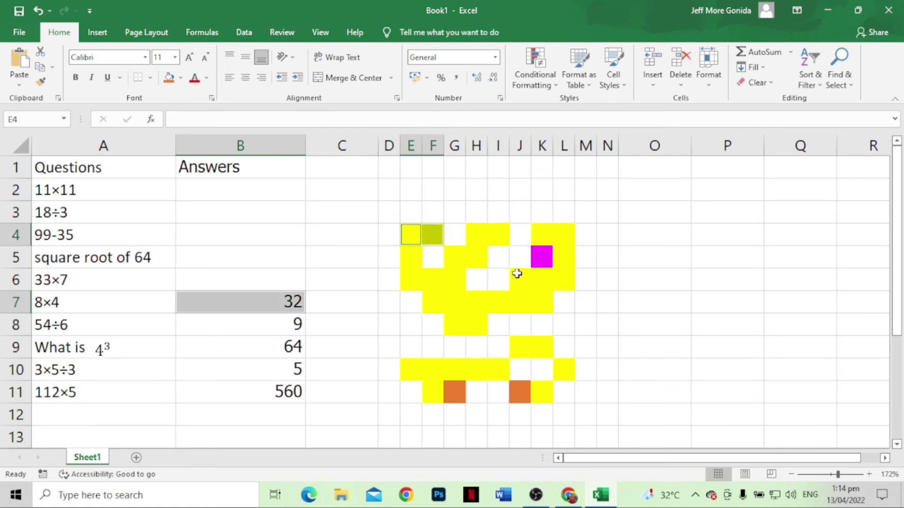
ctrl+drag(517, 276, 560, 279)
ctrl+click(455, 391)
ctrl+click(519, 390)
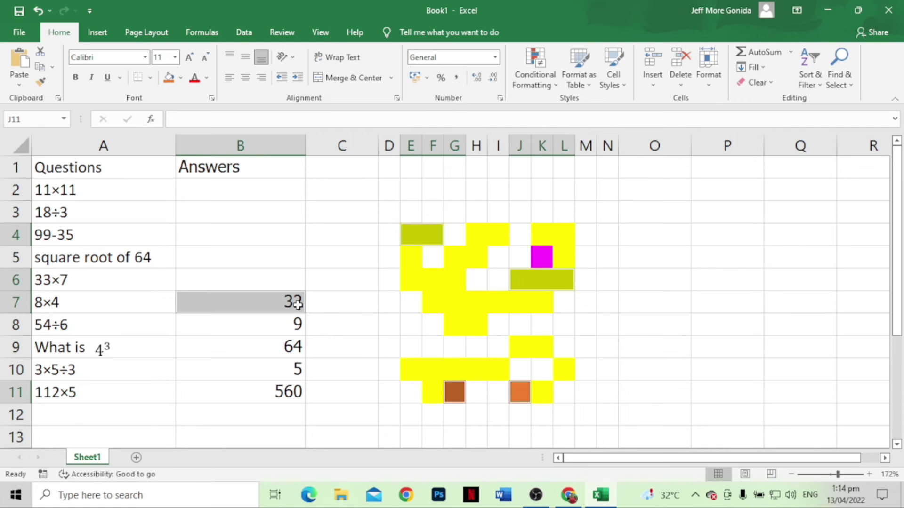
Step: Add a formula conditional format =$B$7<>32 with no fill to them
click(535, 70)
mouse_move(579, 108)
click(676, 305)
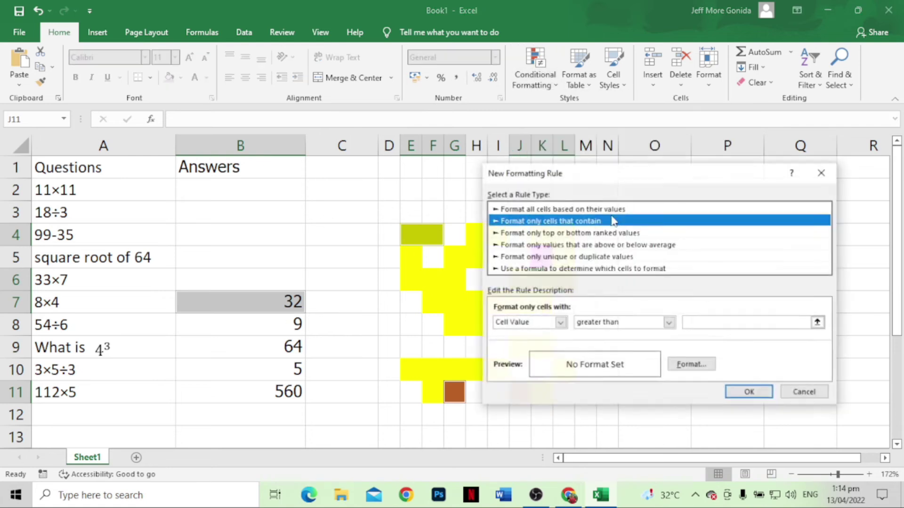
click(588, 266)
drag(564, 178, 630, 178)
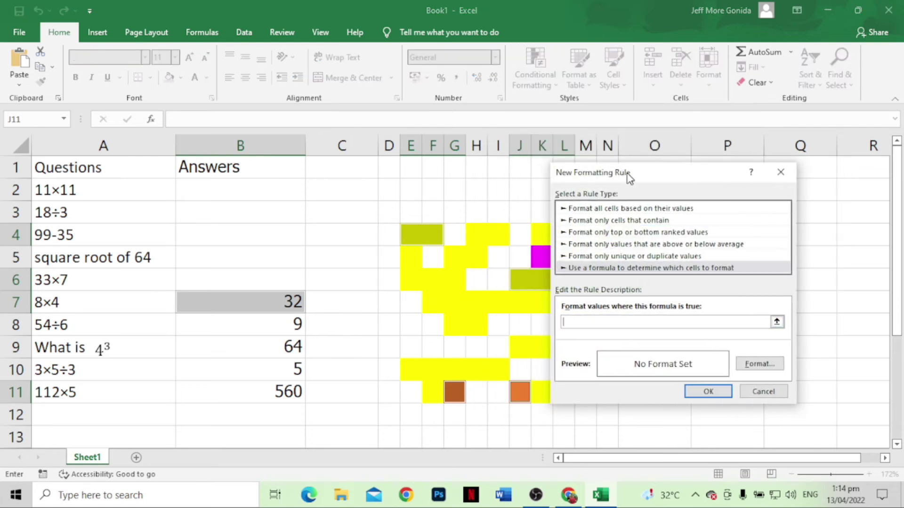
click(295, 304)
text(<>32)
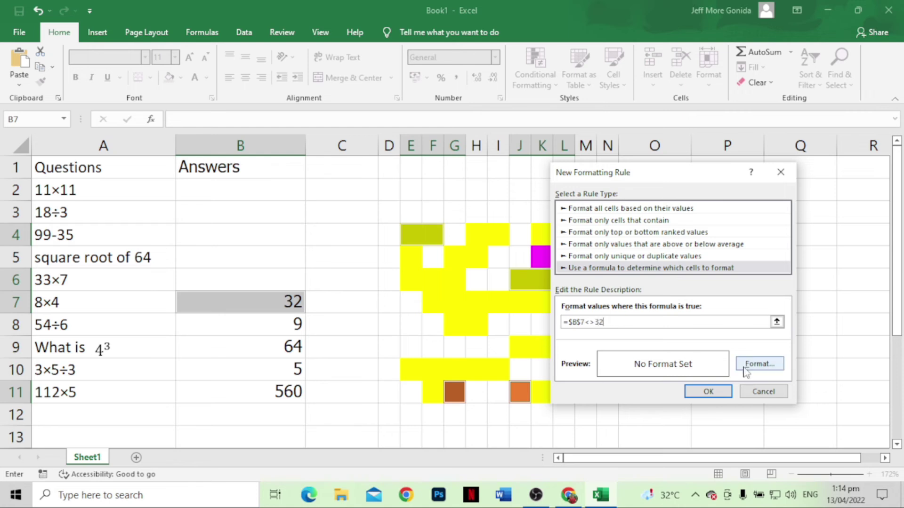
click(759, 364)
click(750, 418)
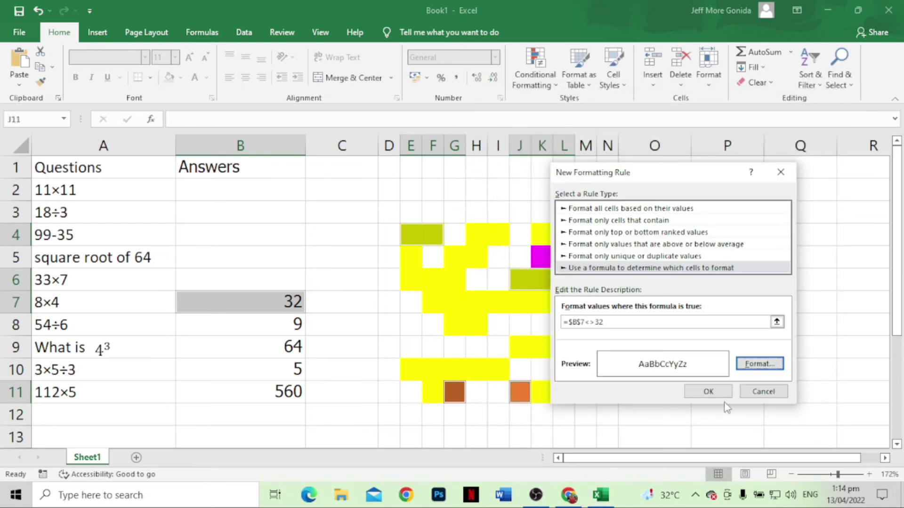
click(708, 391)
Step: Erase the 32 answer from B7 to blank those pixels
click(299, 305)
double_click(299, 305)
key(BackSpace)
key(BackSpace)
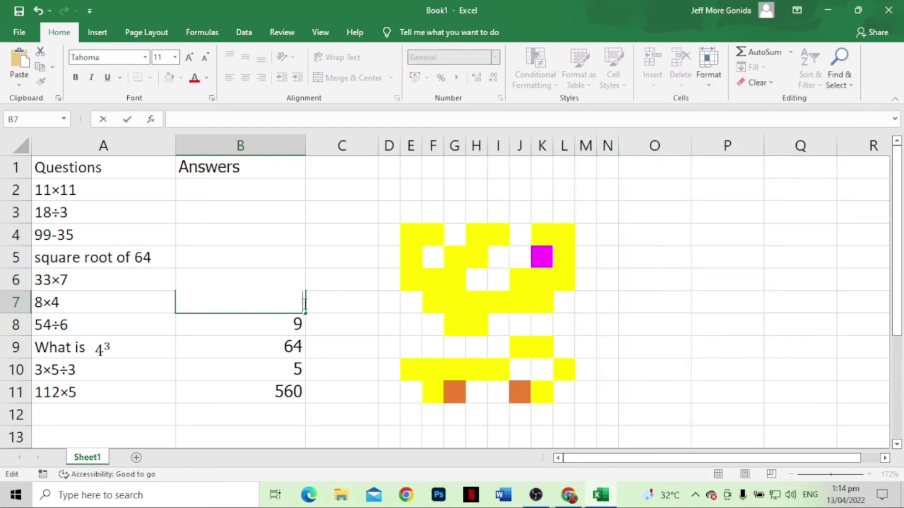
click(296, 326)
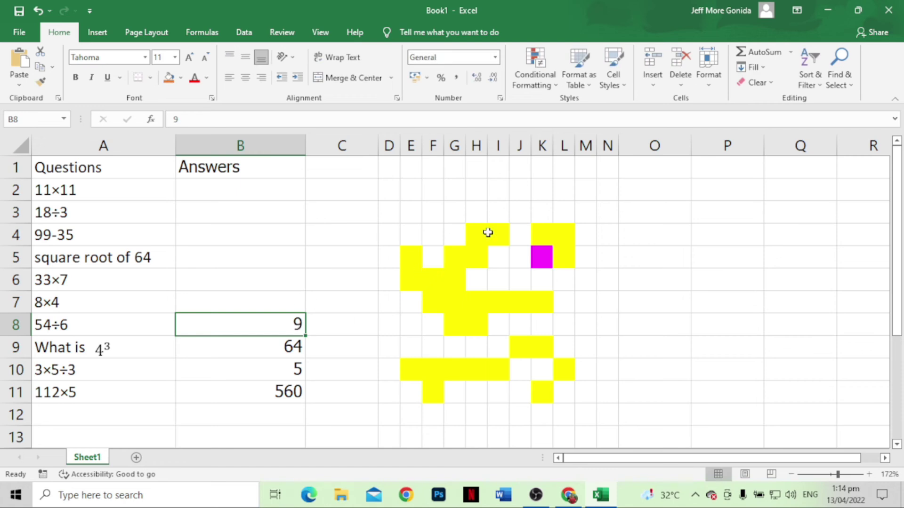
Step: Select the pixel cells H4:I4, K5, H7:K7, L10 and E10:G10
click(472, 228)
drag(472, 228, 498, 233)
ctrl+click(536, 250)
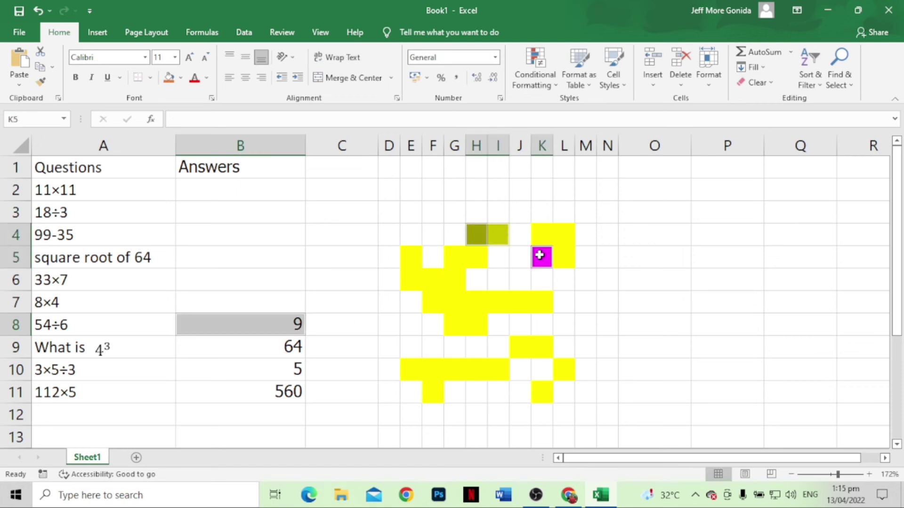
drag(476, 300, 541, 301)
ctrl+click(564, 369)
drag(407, 368, 454, 368)
Step: Add a formula conditional format =$B$8<>9 with no fill to them
click(528, 64)
mouse_move(579, 107)
click(690, 307)
click(576, 269)
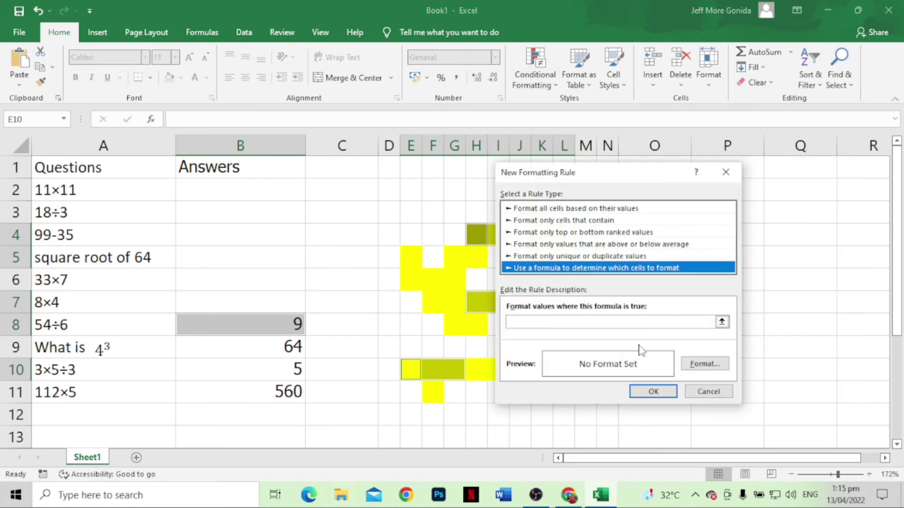
click(584, 323)
click(290, 327)
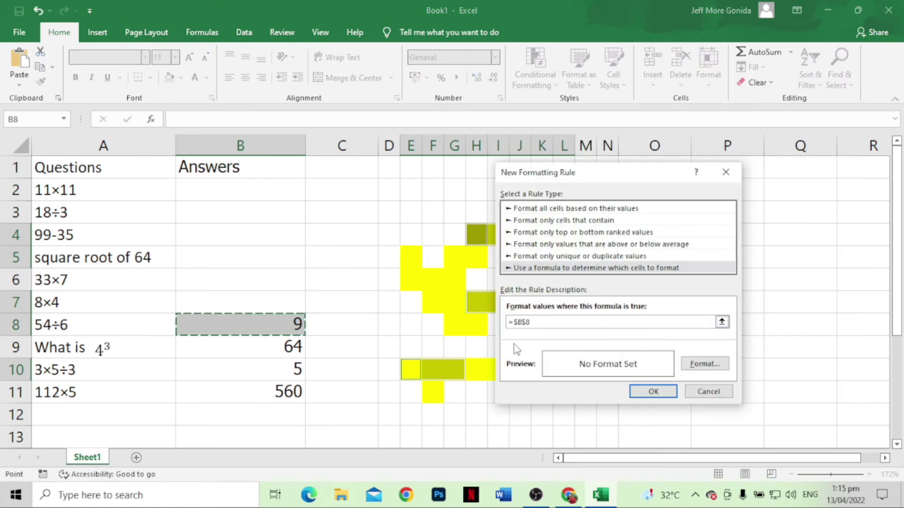
text(<>9)
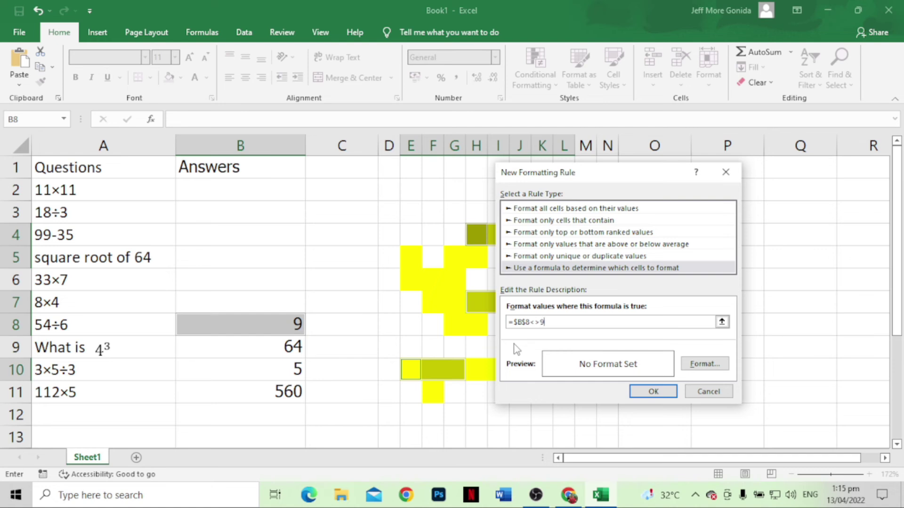
click(704, 364)
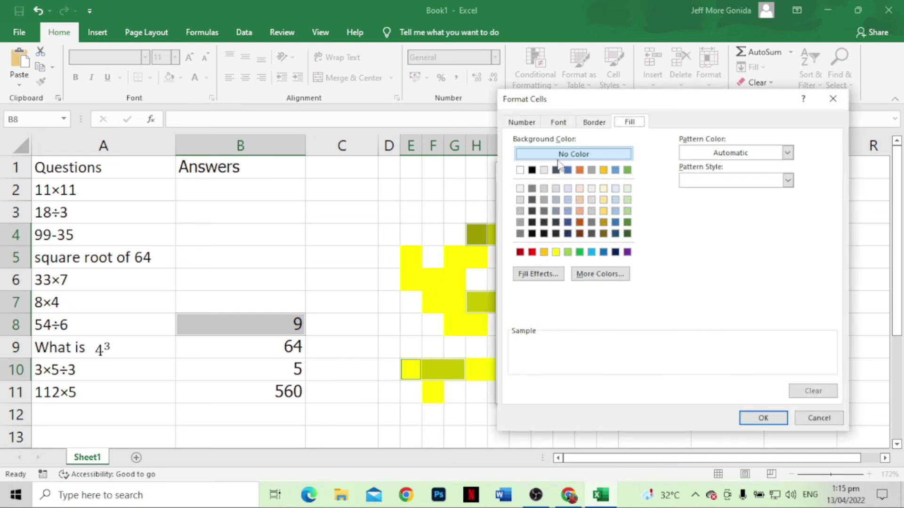
click(763, 419)
click(658, 390)
Step: Erase the 9 answer from B8 so those pixels go white
click(299, 324)
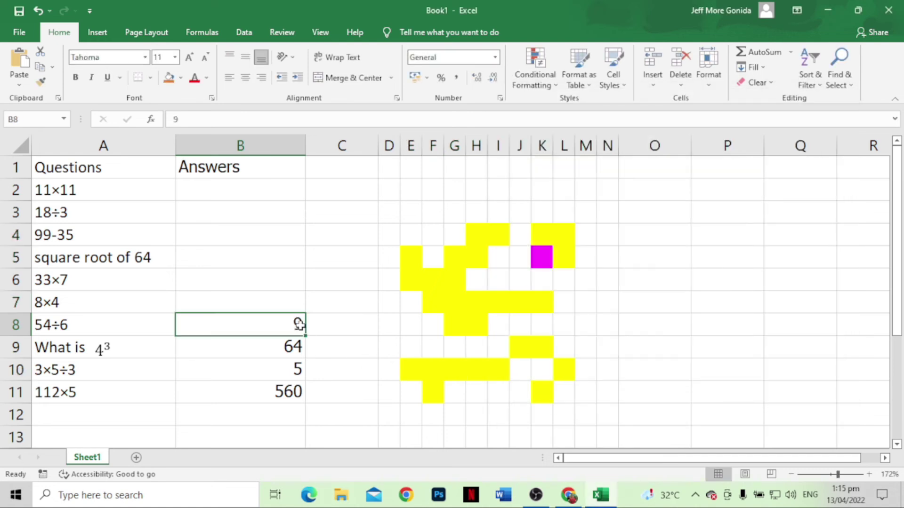
double_click(299, 324)
key(BackSpace)
click(304, 349)
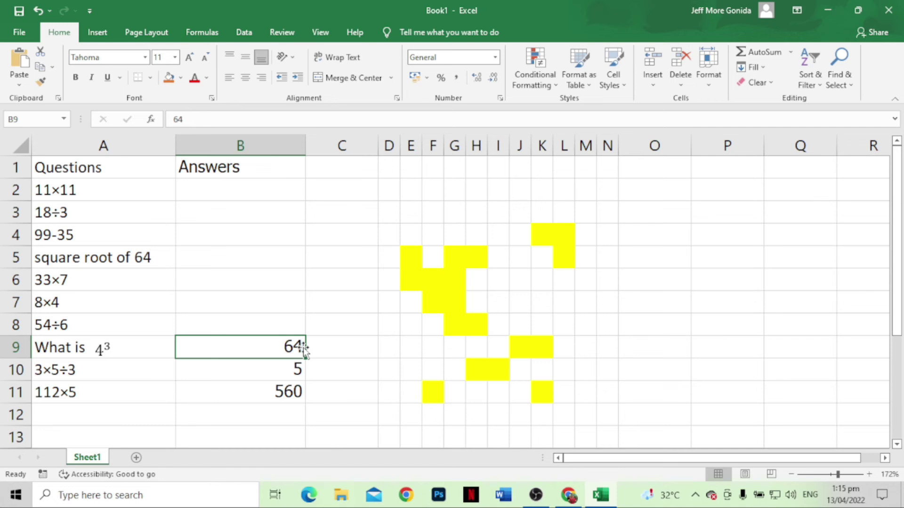
Step: Select the pixel cells E5, K4:L4, K11, H10:I10, J9 and F7
click(410, 256)
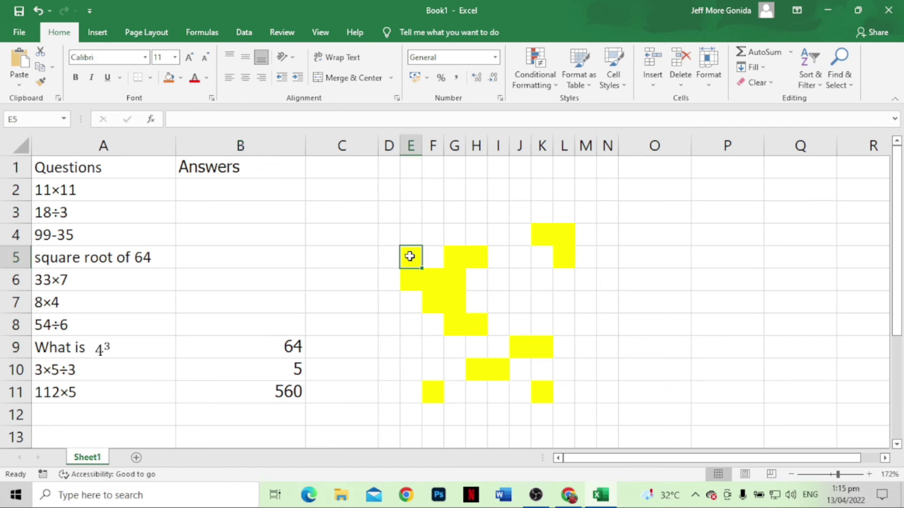
ctrl+click(534, 238)
ctrl+click(561, 234)
ctrl+click(537, 394)
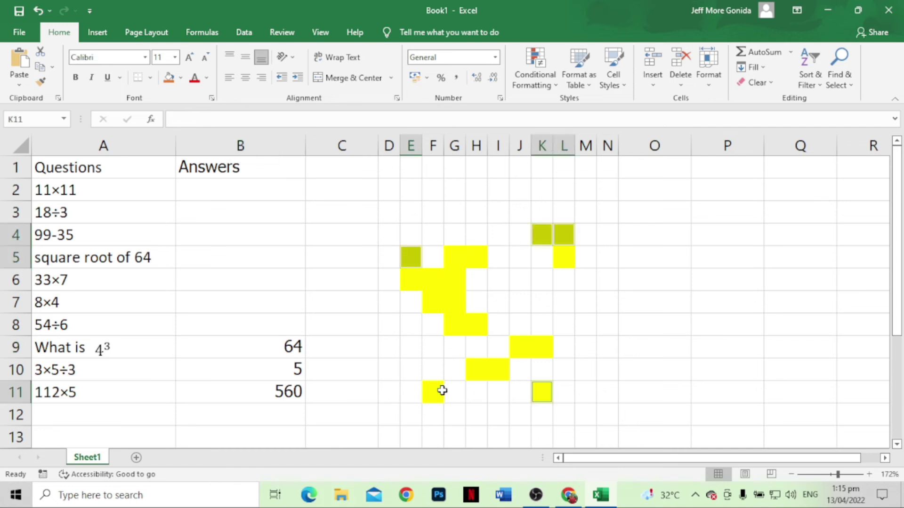
ctrl+click(476, 368)
ctrl+click(498, 368)
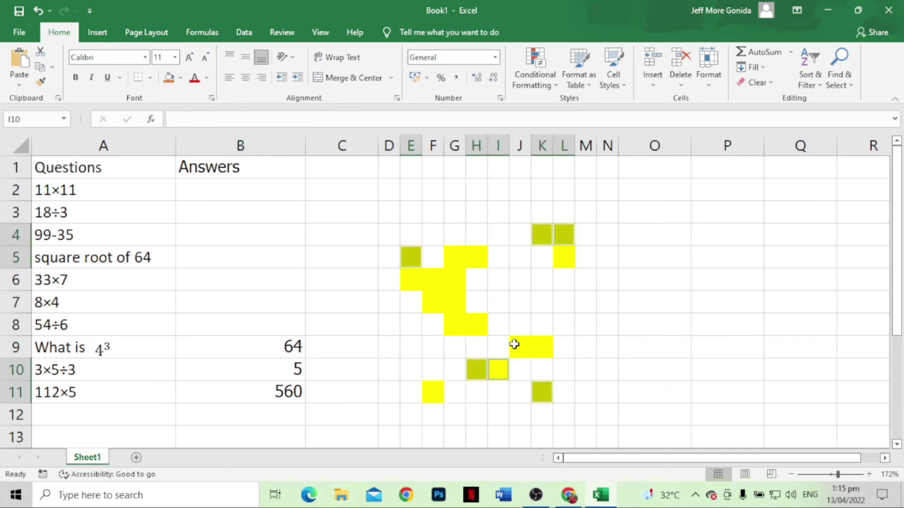
ctrl+click(514, 345)
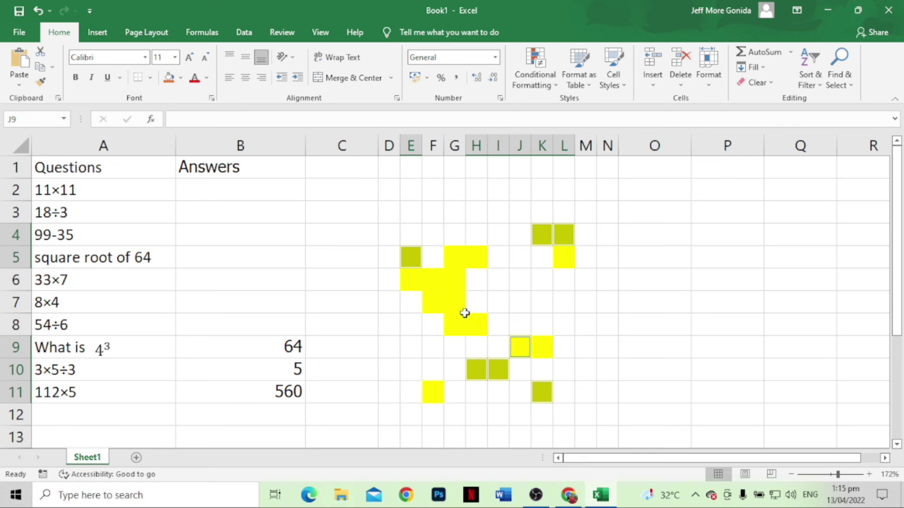
ctrl+click(434, 302)
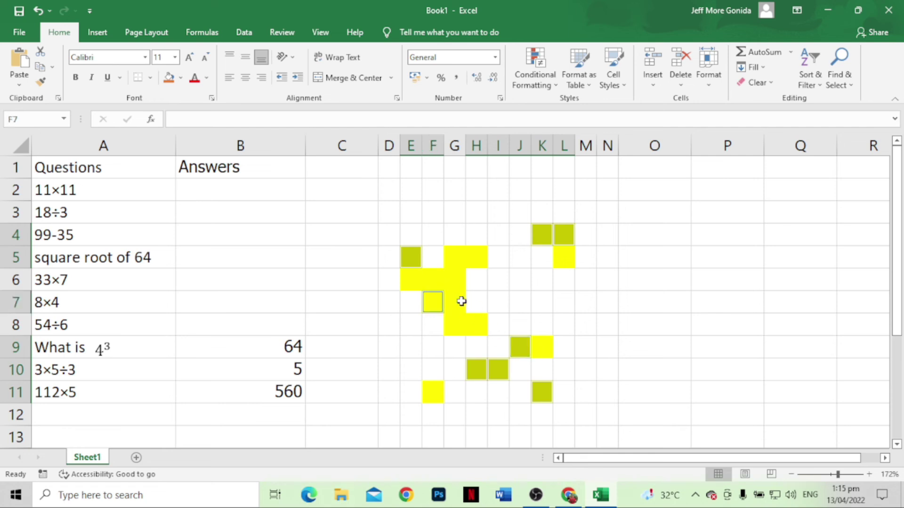
Step: Add a formula conditional format =$B$9<>64 with no fill to them
click(555, 83)
mouse_move(572, 108)
click(669, 305)
click(546, 267)
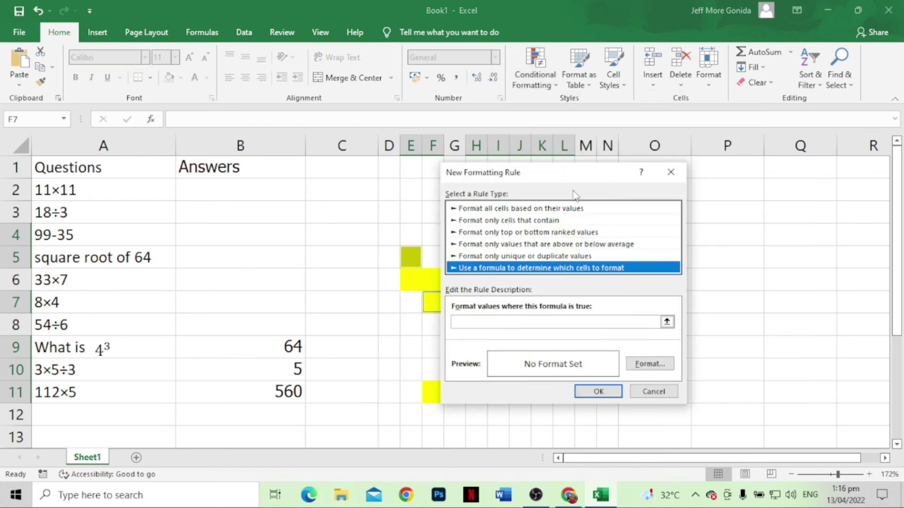
click(571, 323)
click(292, 349)
text(<>)
text("")
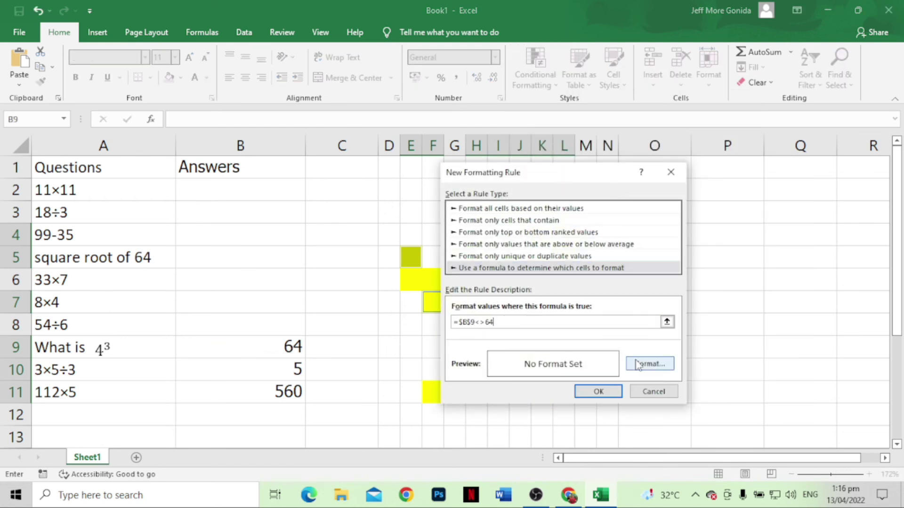
click(649, 364)
click(708, 418)
click(600, 395)
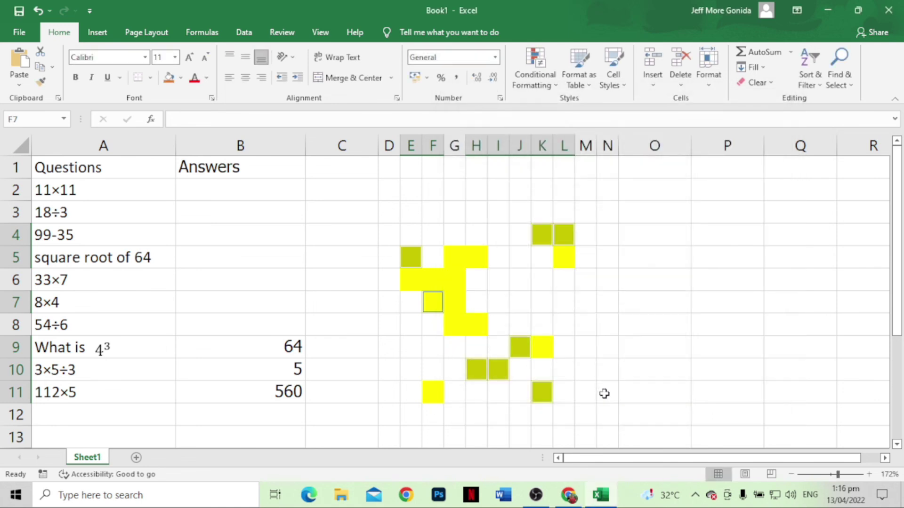
Step: Erase the 64 answer from B9 to blank those pixels
click(292, 350)
double_click(293, 351)
key(BackSpace)
key(BackSpace)
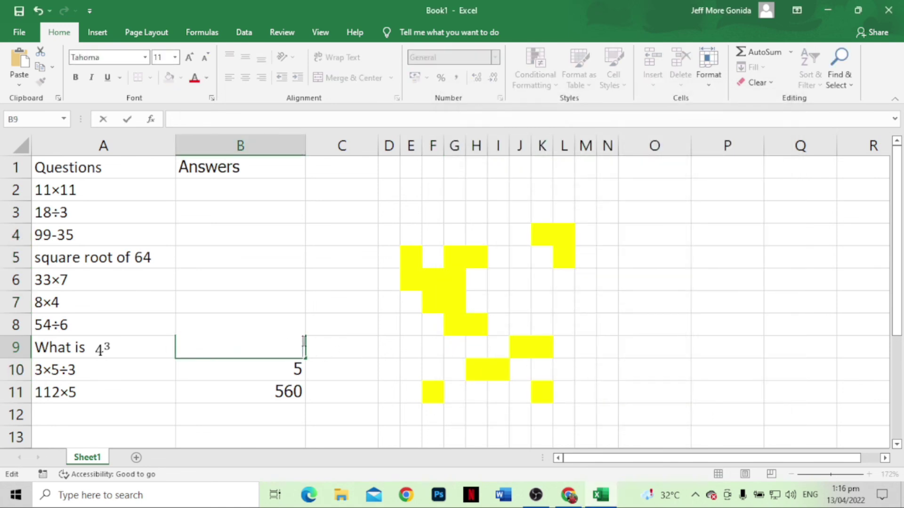
click(300, 368)
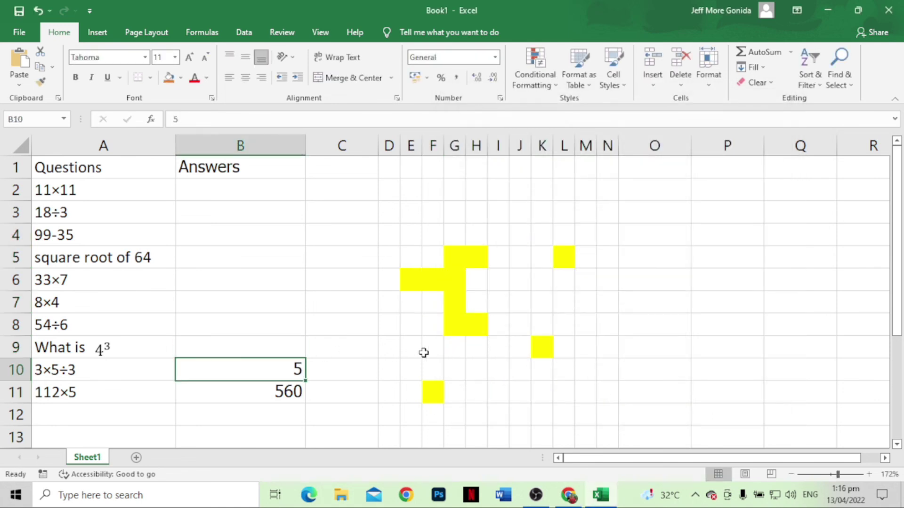
Step: Select the pixel cells F11, L5, E6:F6, G7 and H5
ctrl+click(431, 395)
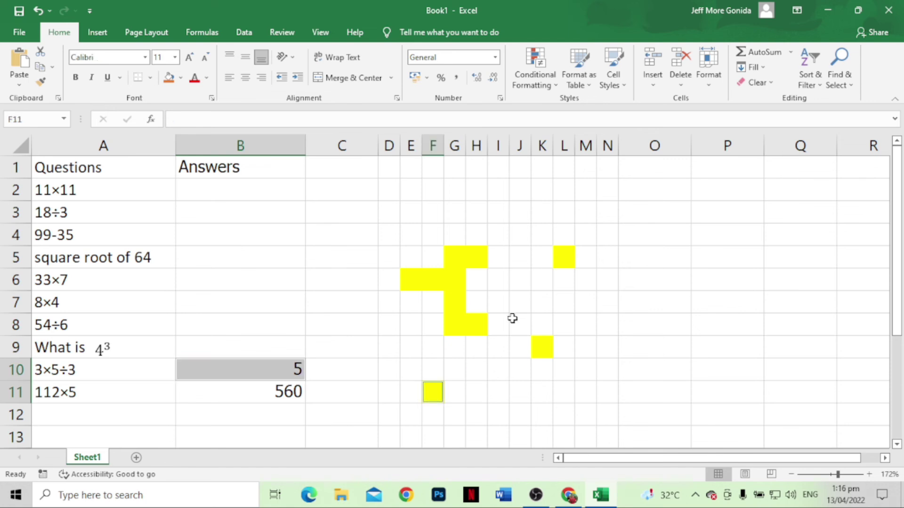
ctrl+click(556, 259)
ctrl+click(418, 280)
ctrl+click(429, 279)
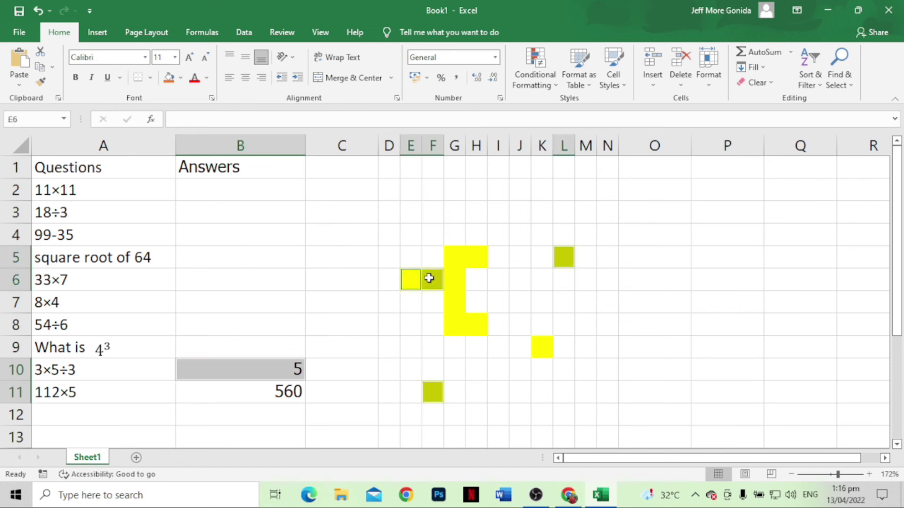
ctrl+click(450, 305)
ctrl+click(480, 256)
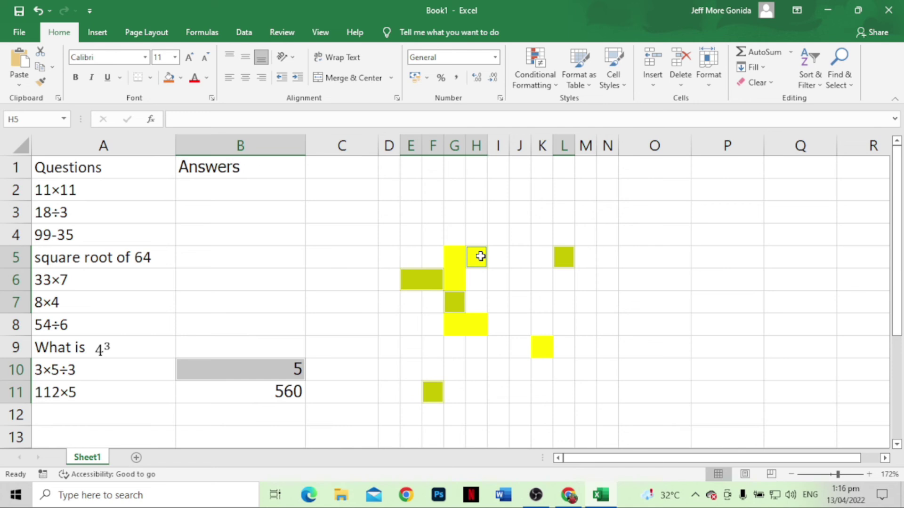
Step: Add a formula conditional format =$B$10<>5 with no fill to them
click(535, 71)
mouse_move(604, 110)
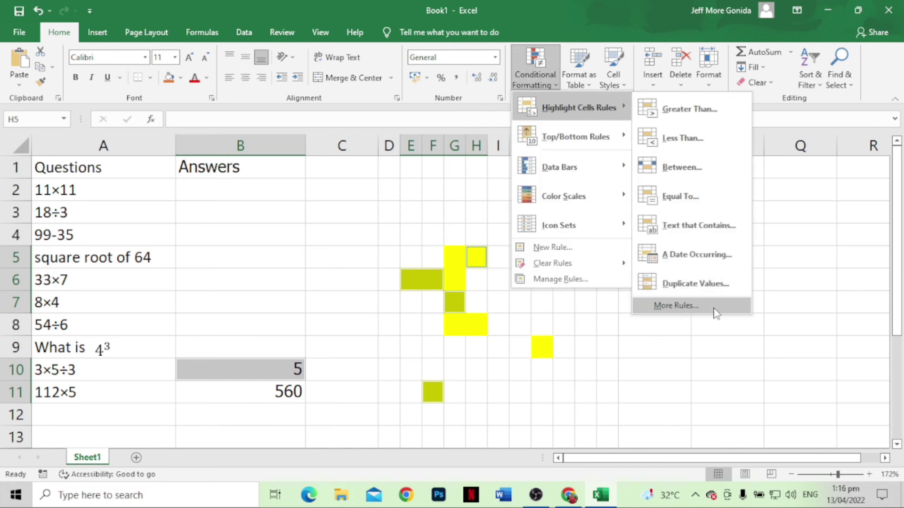
click(714, 312)
click(467, 268)
click(545, 322)
click(288, 370)
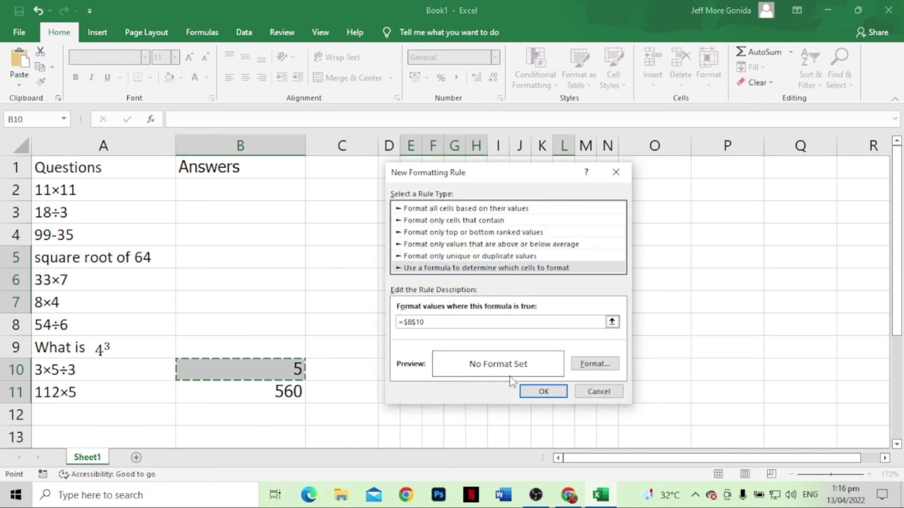
text(<>5)
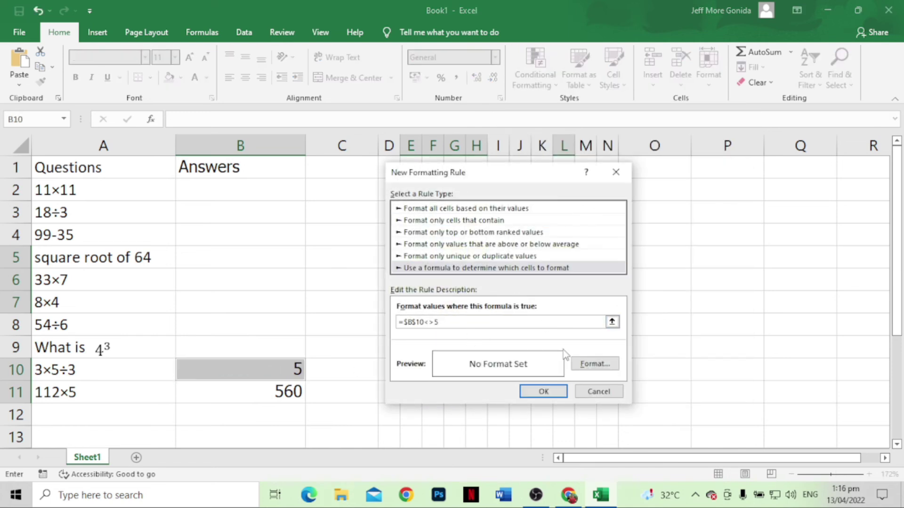
click(595, 364)
click(651, 420)
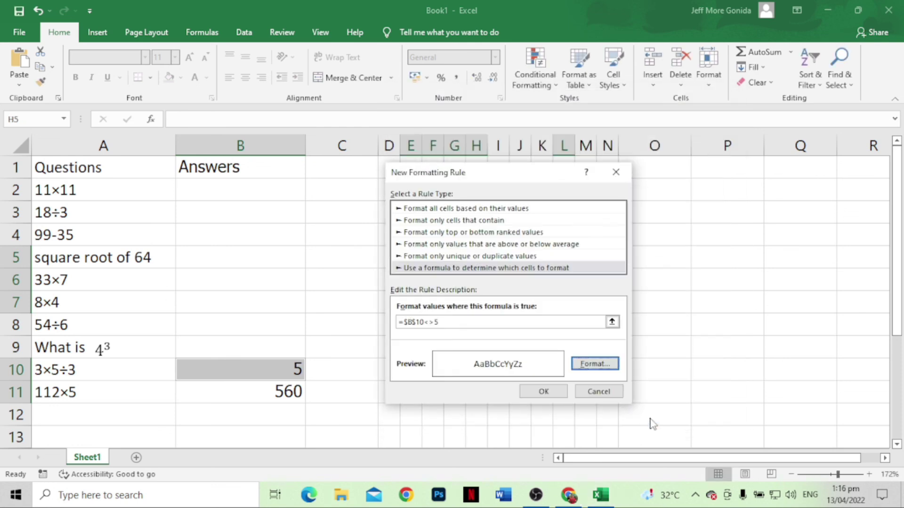
click(544, 391)
Step: Erase the 5 from B10, then start selecting the last pixels G5 and G6
double_click(306, 370)
key(BackSpace)
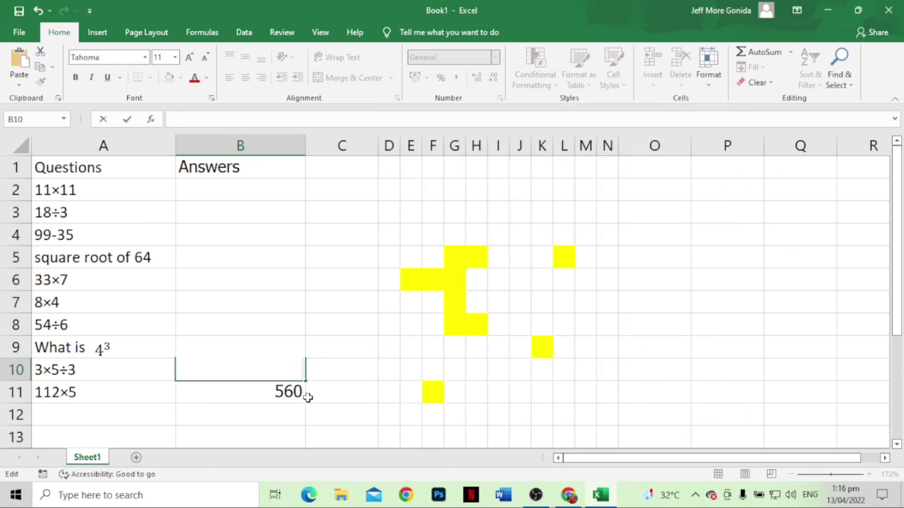
key(Return)
click(452, 259)
ctrl+click(454, 280)
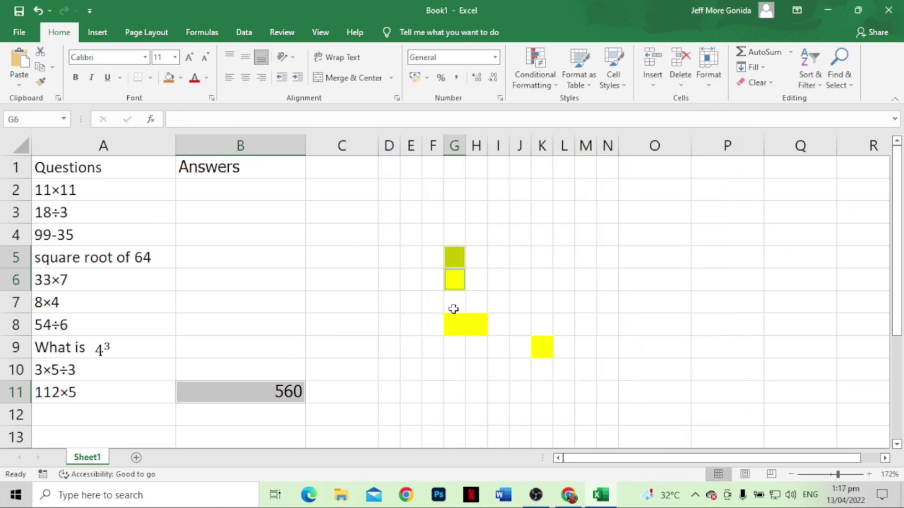
Step: Add pixels G8, H8 and K9 to the G5:G6 selection
ctrl+click(453, 324)
ctrl+click(477, 325)
ctrl+click(541, 349)
Step: Add a no-fill formula rule =$B$11<>560 to them and delete 560 from B11
click(535, 78)
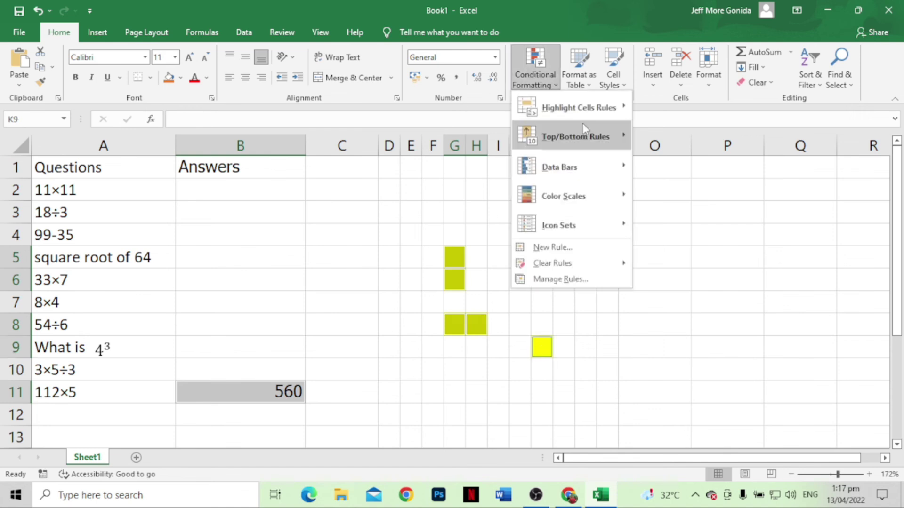
mouse_move(569, 106)
click(691, 307)
click(387, 268)
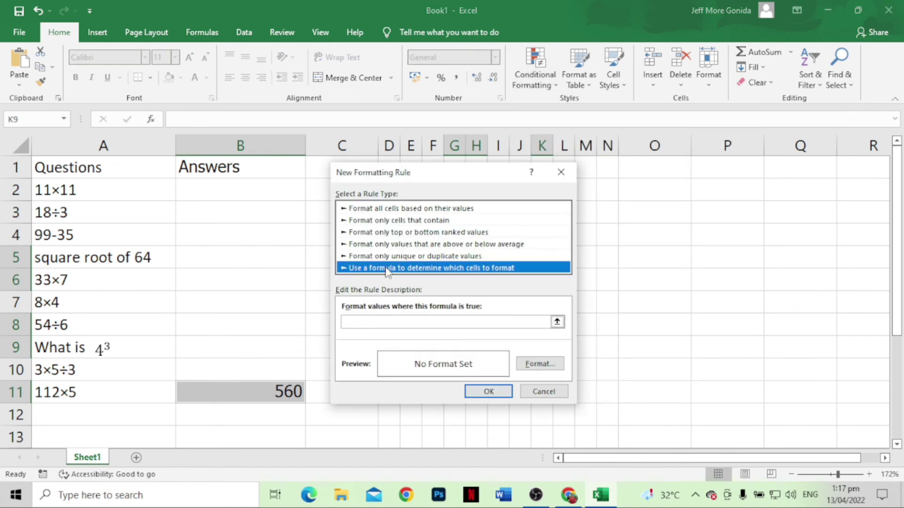
click(436, 322)
click(285, 388)
text(<>560)
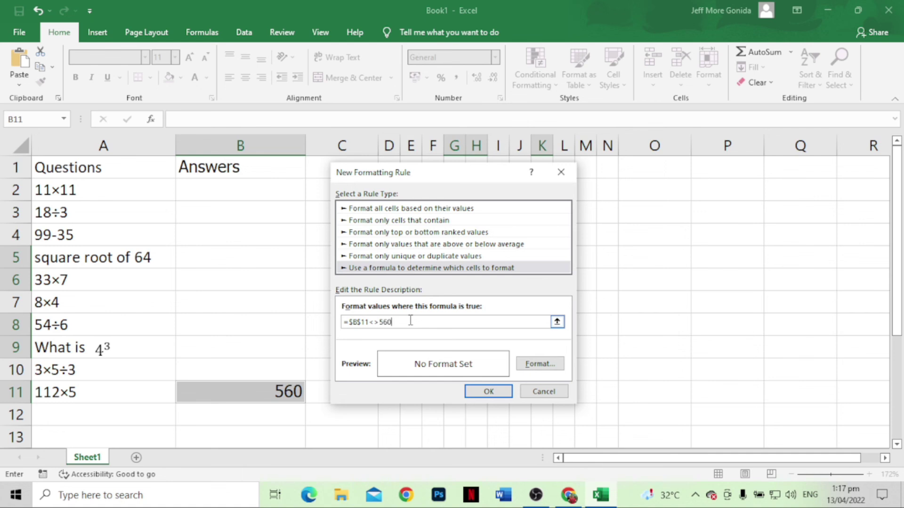
click(540, 364)
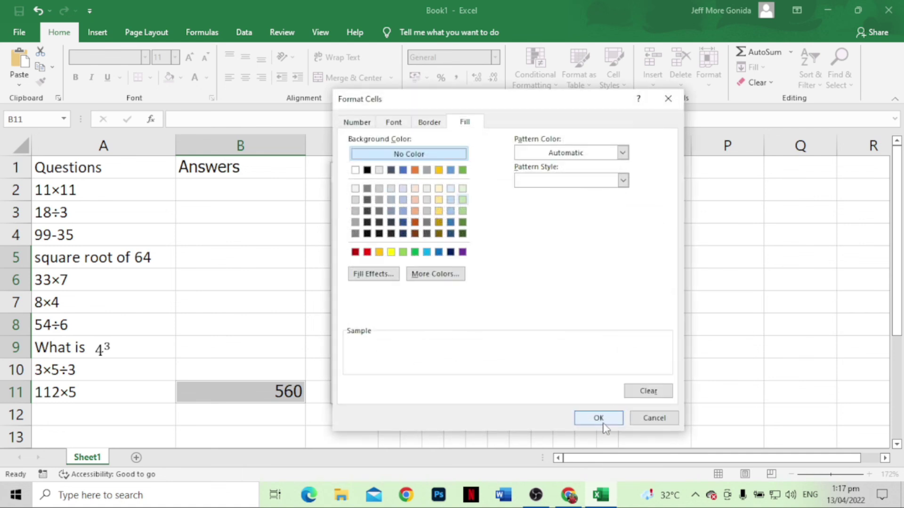
click(598, 418)
click(484, 389)
double_click(292, 392)
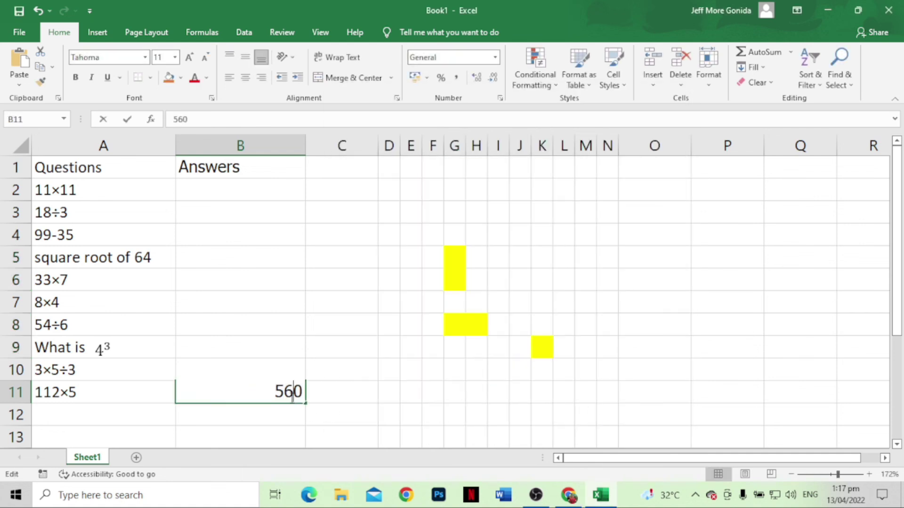
key(BackSpace)
key(BackSpace)
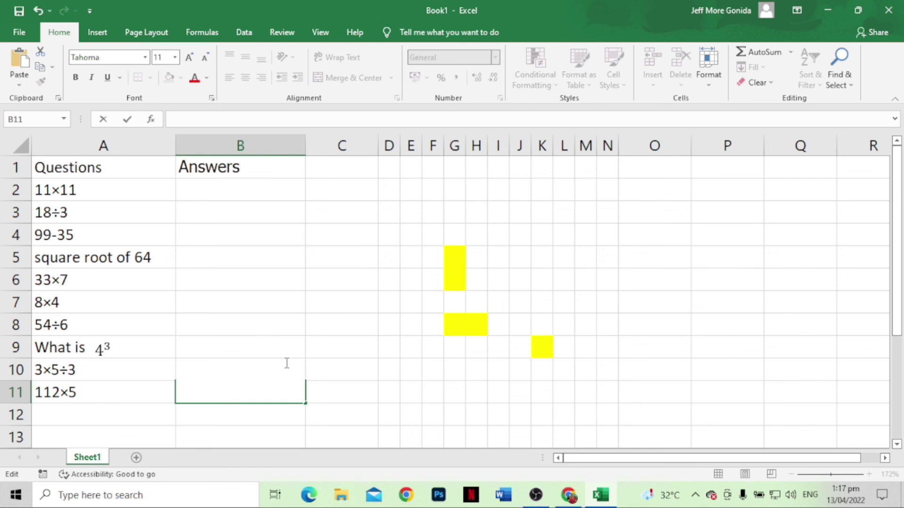
Step: Confirm the emptied B11 entry so the last yellow pixels disappear
click(284, 349)
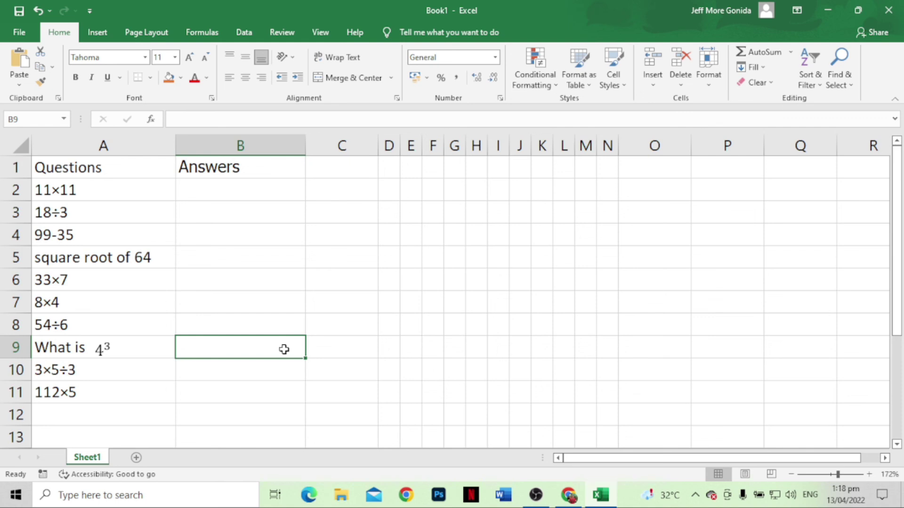
click(278, 193)
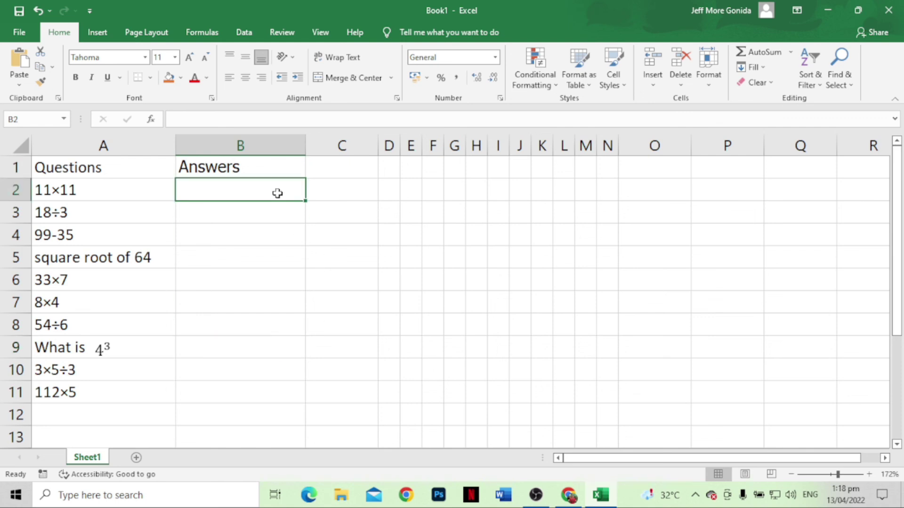
text(121)
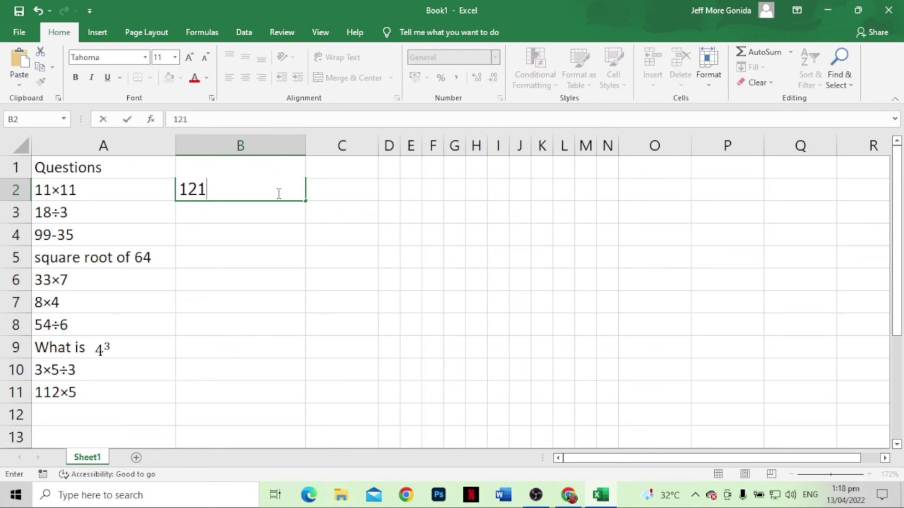
click(273, 218)
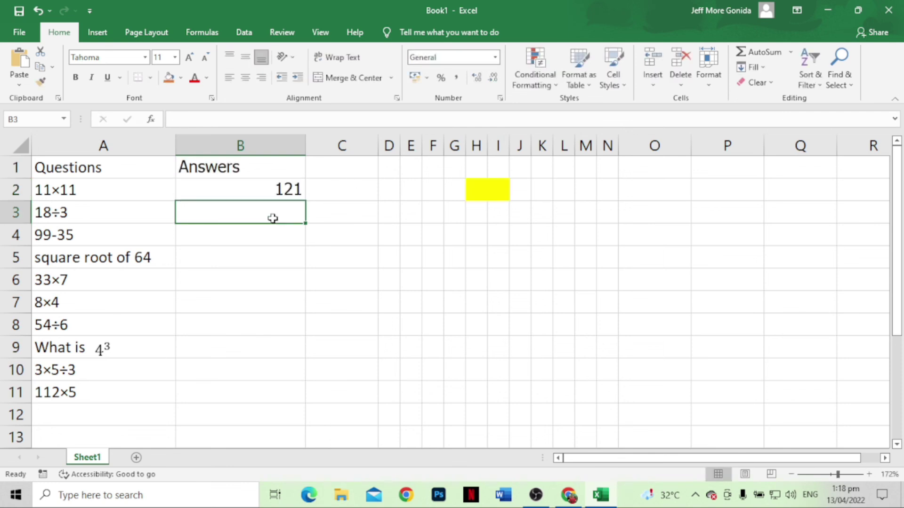
double_click(292, 189)
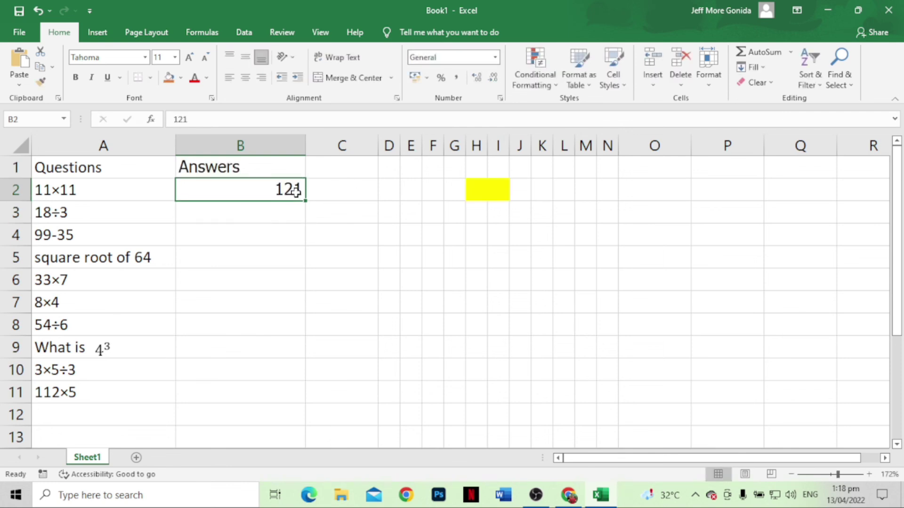
key(BackSpace)
key(BackSpace)
click(281, 218)
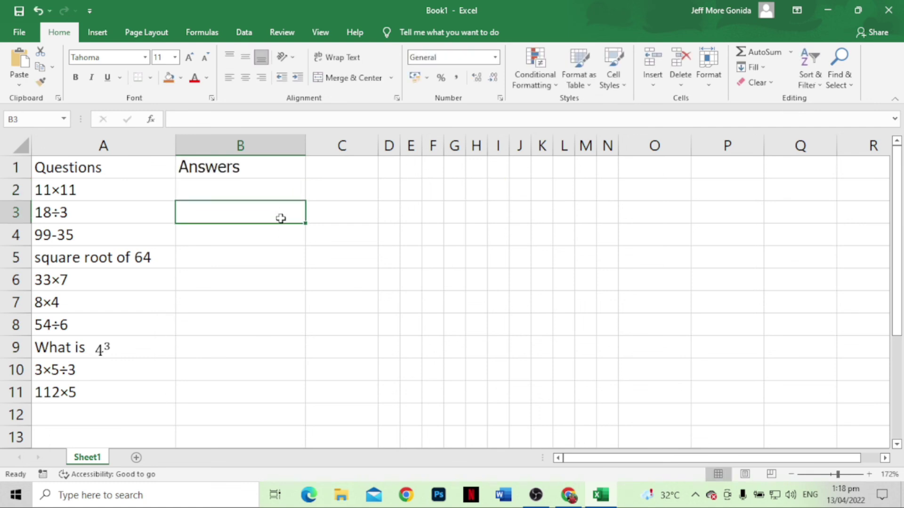